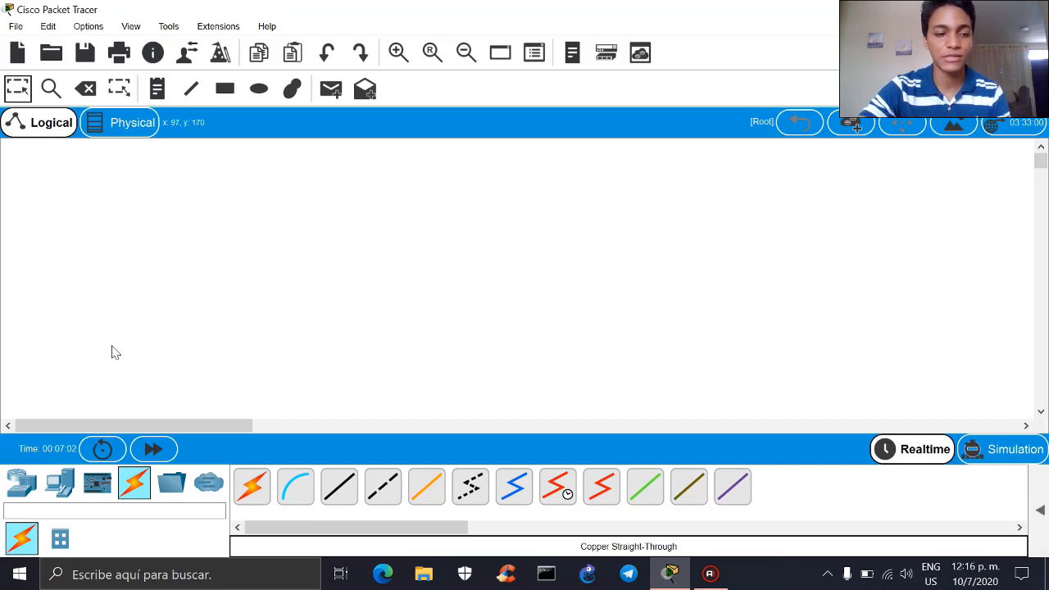
Place a 2911 router near the upper middle of the logical workspace and a 2960 switch below it
click(20, 484)
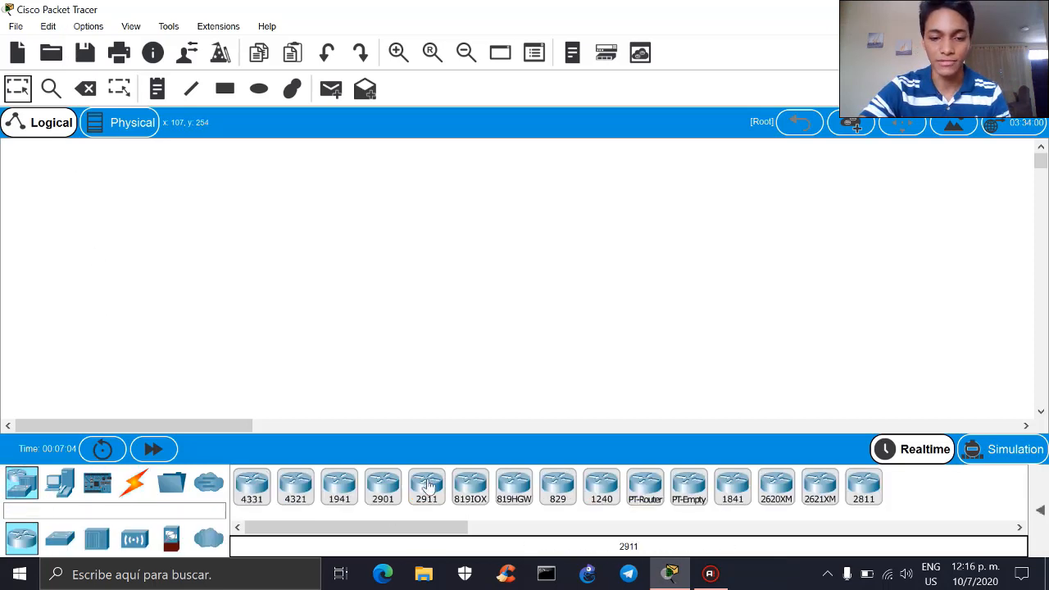
drag(426, 489, 504, 191)
click(59, 538)
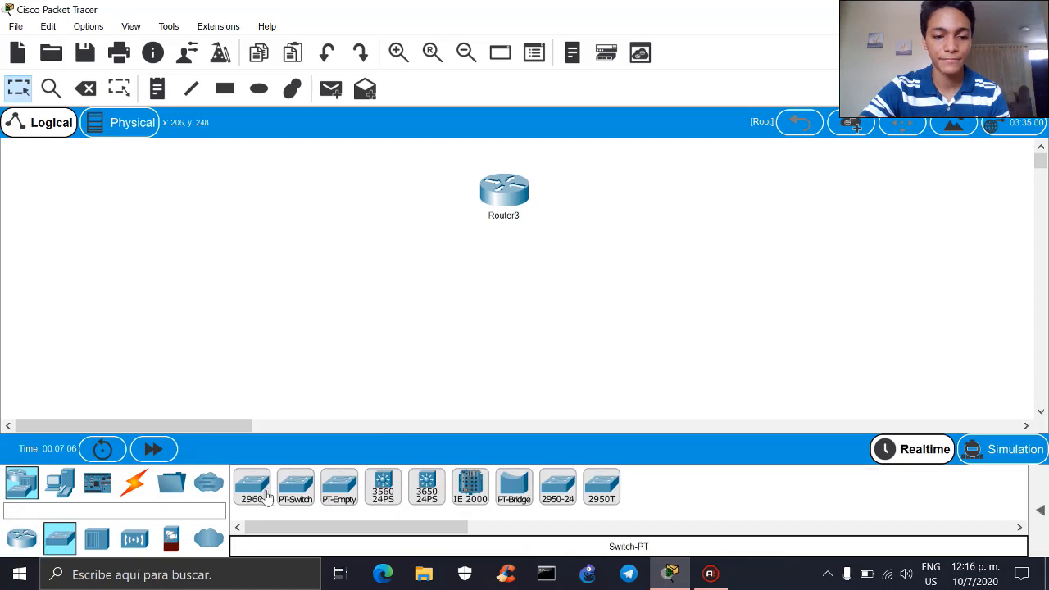
drag(252, 488, 500, 286)
Add a laptop on the right of the switch and a PC on its left
click(60, 483)
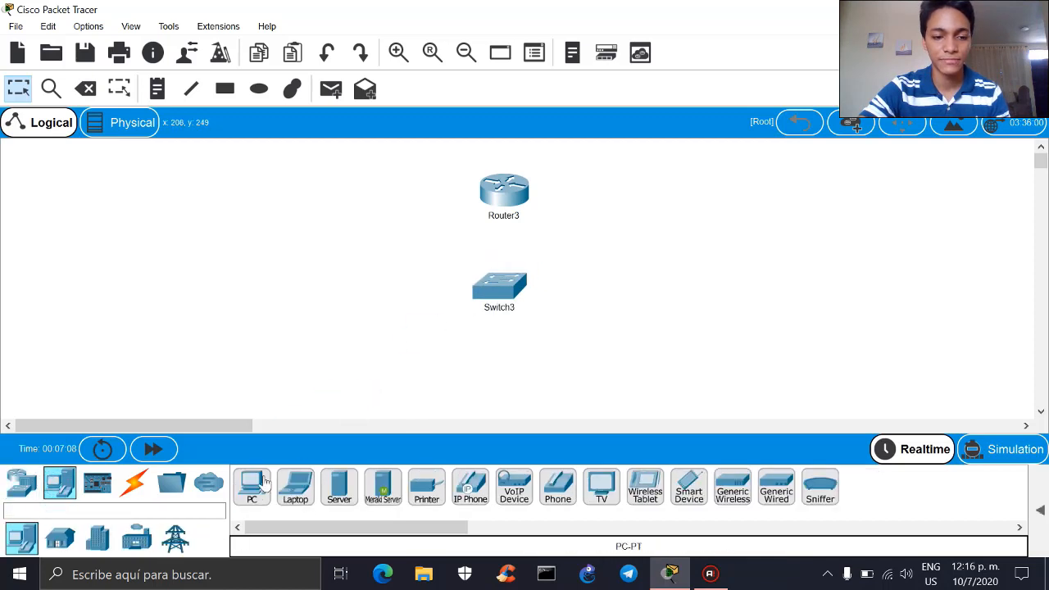
drag(295, 487, 632, 320)
drag(251, 488, 386, 297)
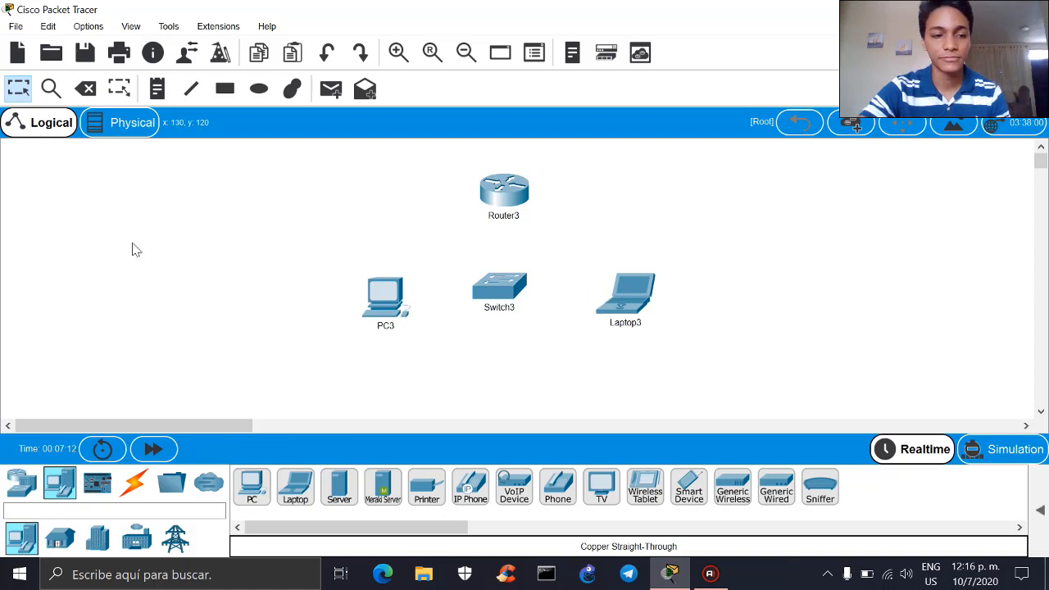
drag(103, 167, 322, 345)
drag(55, 154, 304, 335)
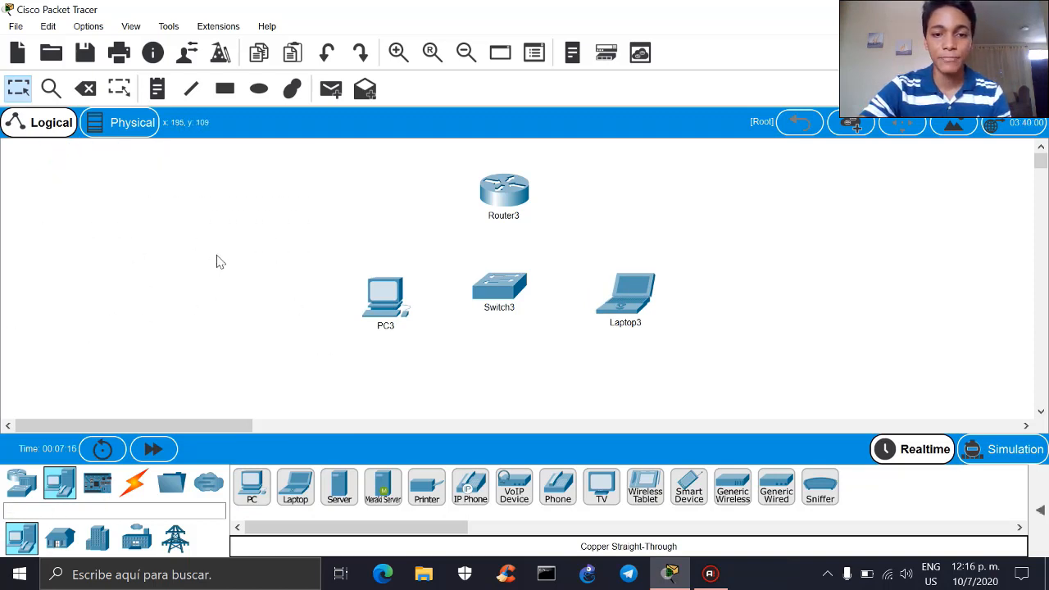
drag(315, 167, 747, 373)
Connect PC3 to Switch3 with a copper straight-through cable
click(134, 483)
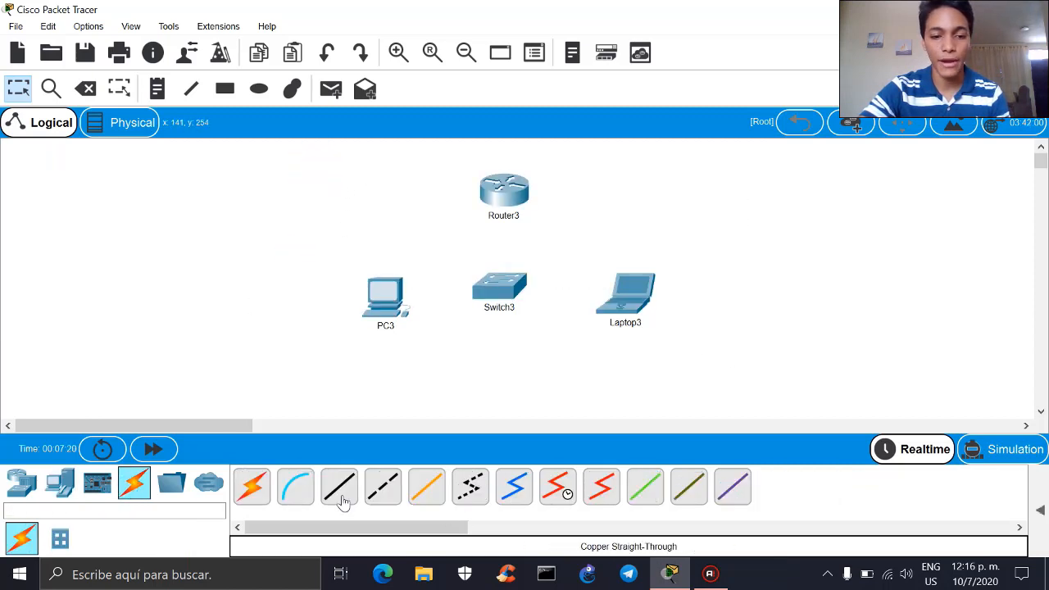
click(338, 487)
click(392, 303)
click(466, 362)
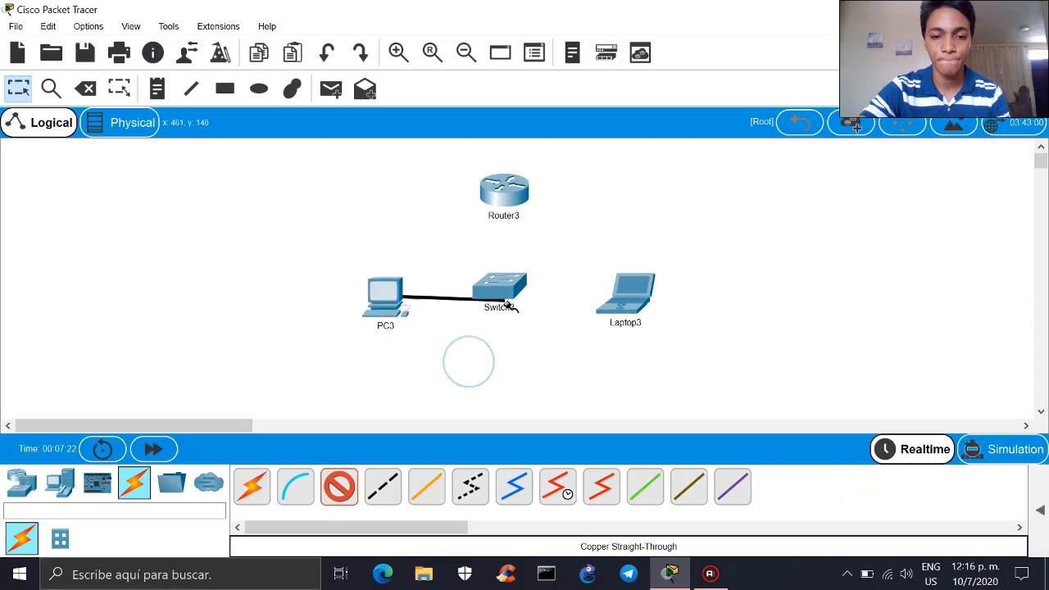
click(496, 284)
click(598, 29)
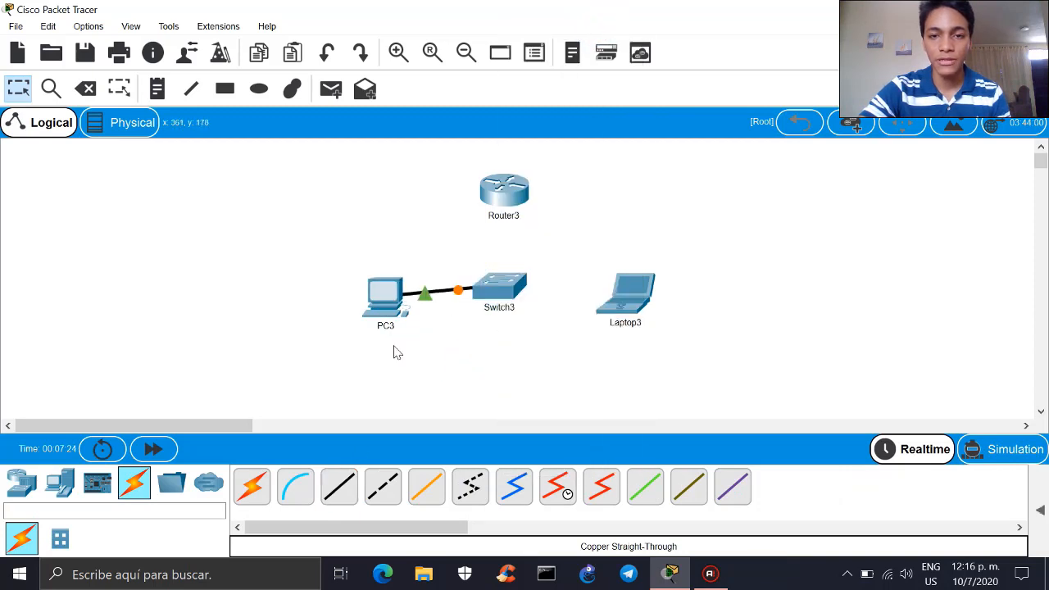
Connect Laptop3's FastEthernet0 port to Switch3 with a copper straight-through cable
click(338, 487)
click(628, 288)
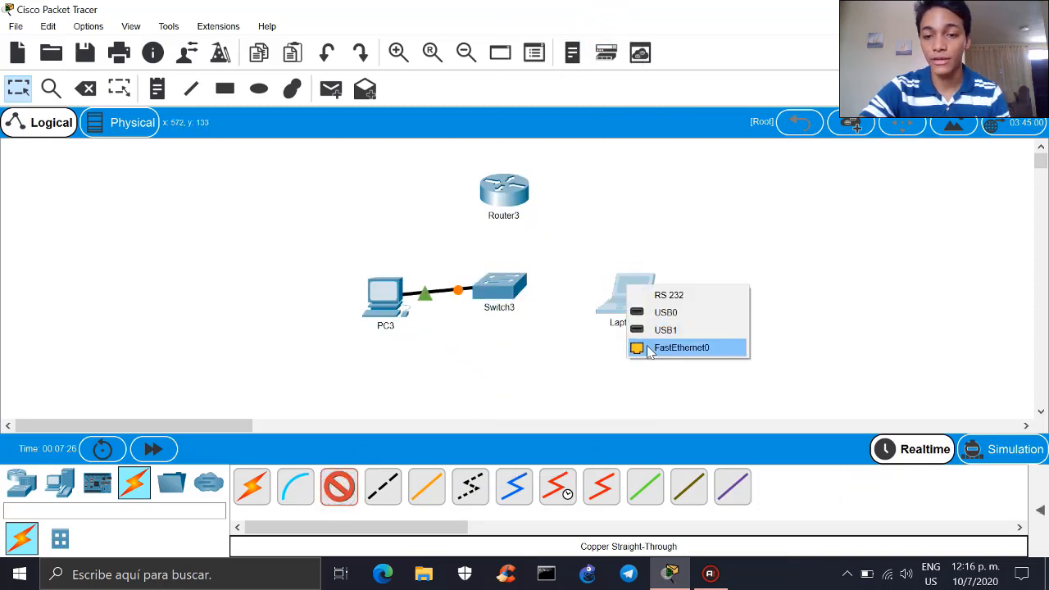
click(695, 347)
click(498, 286)
click(581, 47)
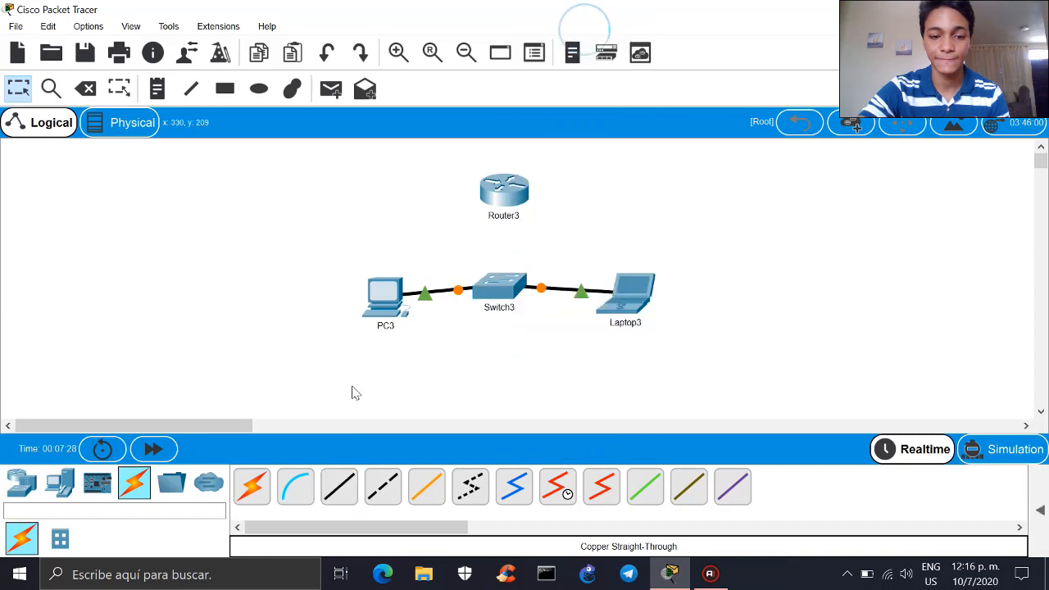
Link Switch3's FastEthernet0/3 to Router3's GigabitEthernet0/0 with a copper straight-through cable, and nudge Router3 and PC3 into line with the switch
click(338, 487)
click(496, 281)
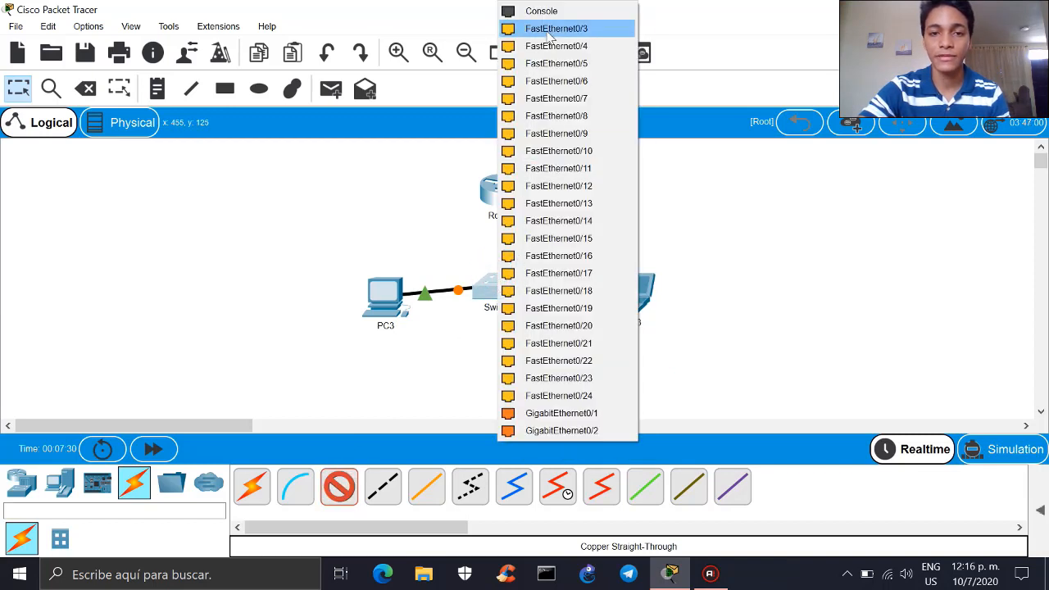
click(546, 35)
click(502, 190)
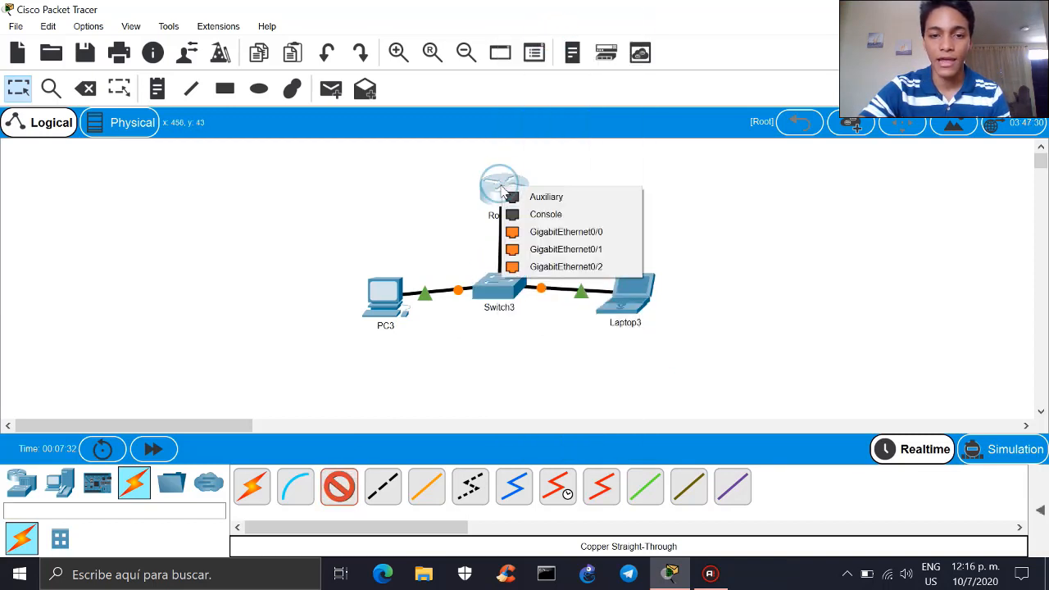
click(535, 232)
drag(485, 194, 493, 194)
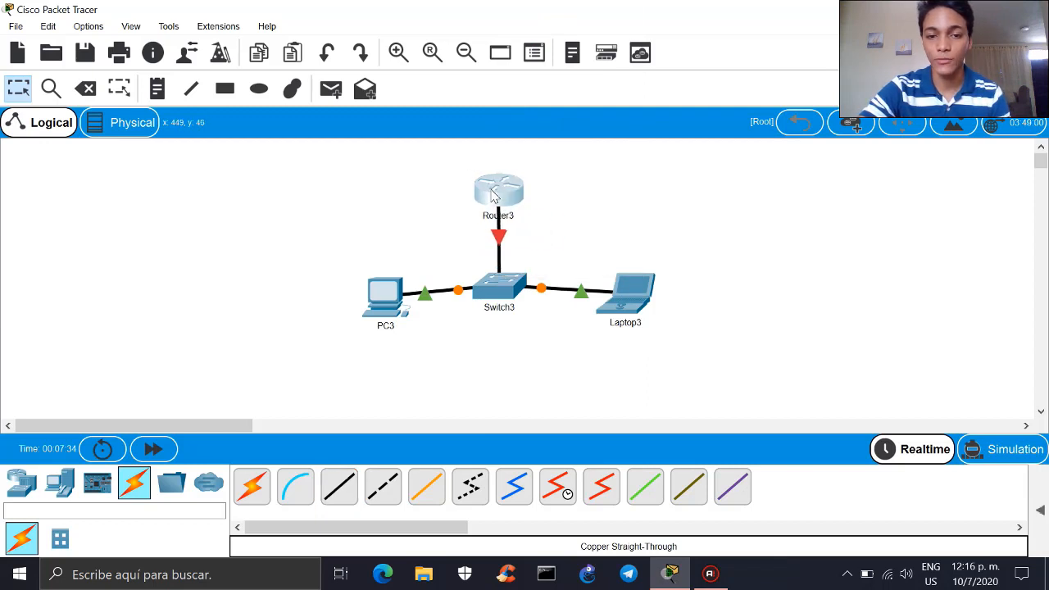
drag(385, 311, 379, 303)
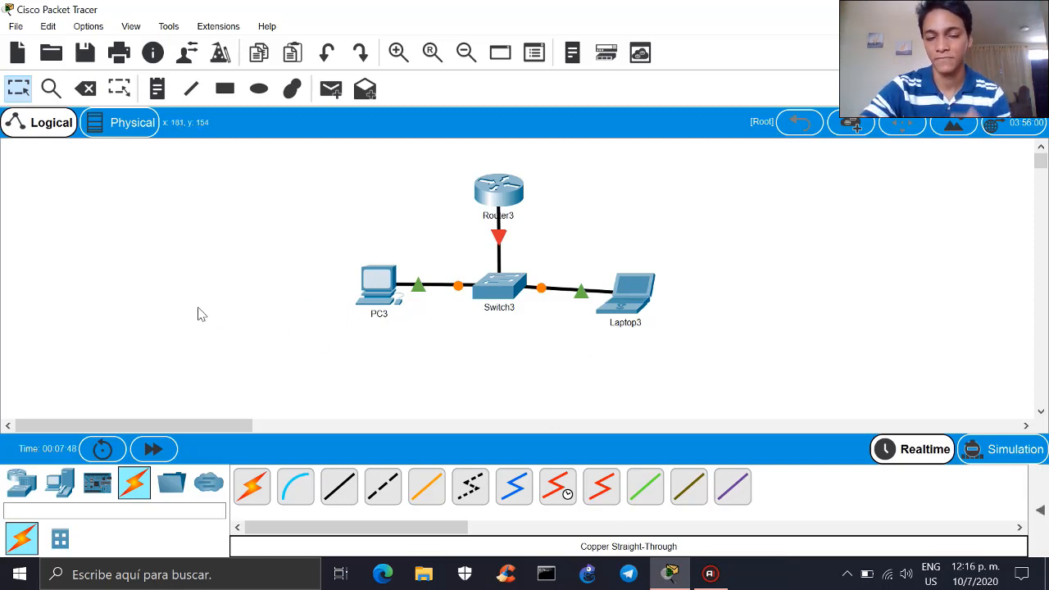
Open Router3's command line and answer NO to the initial configuration dialog
click(494, 193)
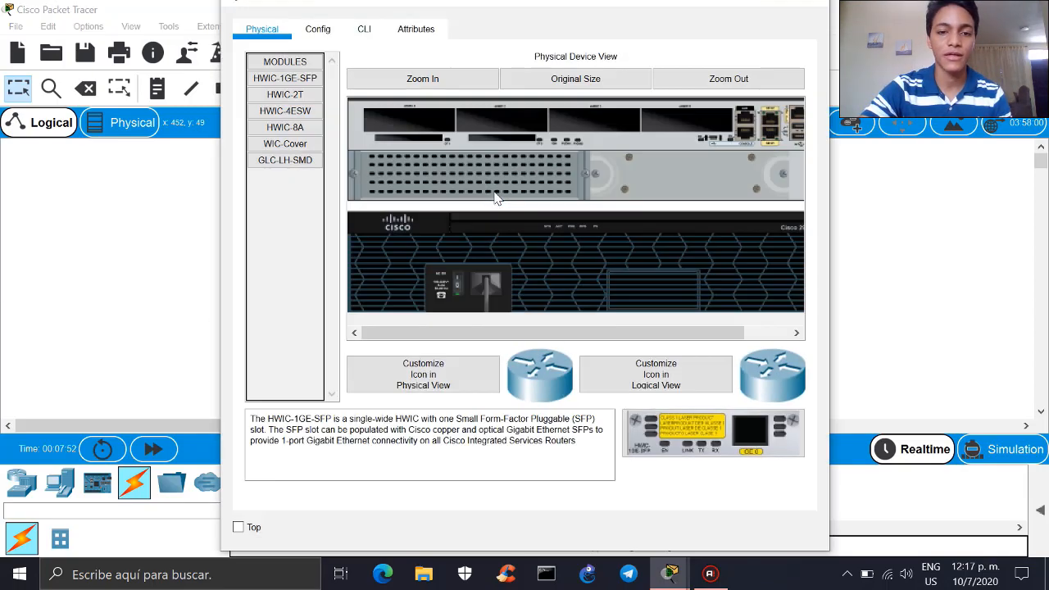
drag(468, 6, 674, 282)
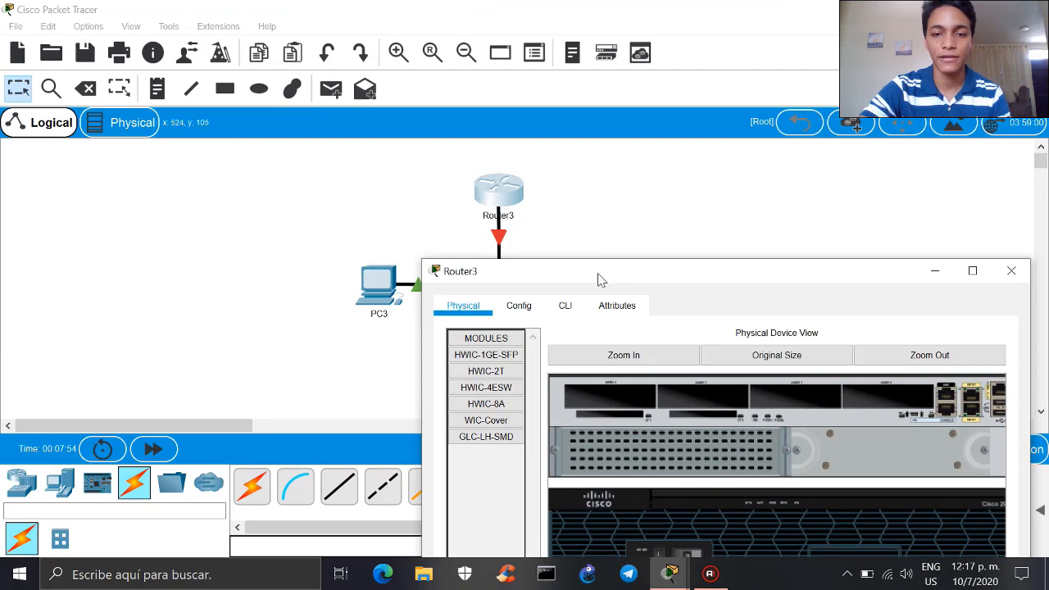
drag(601, 279, 501, 91)
click(474, 126)
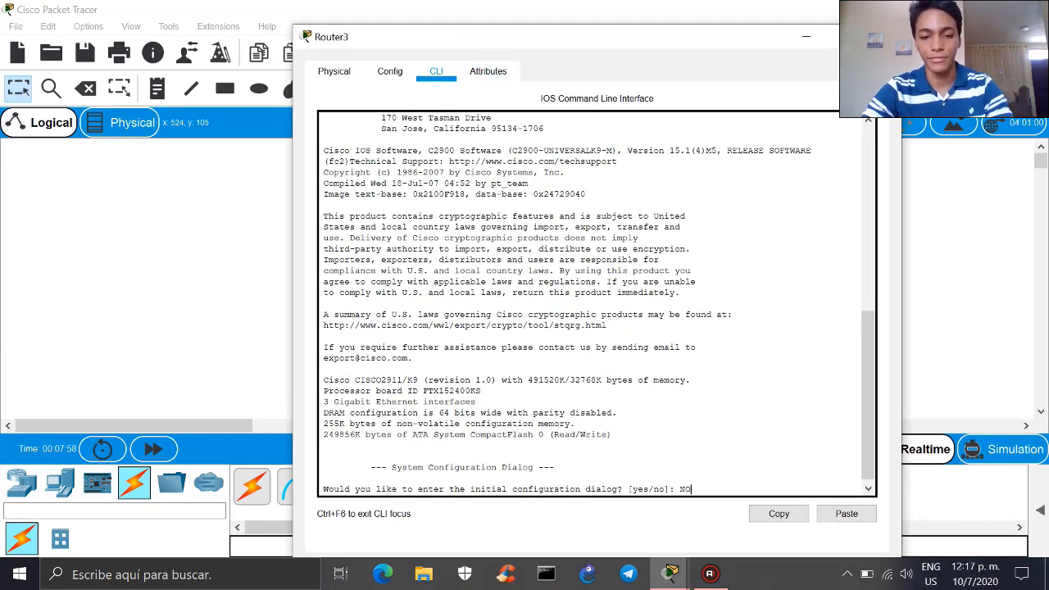
text(NO)
key(Return)
key(Return)
key(Return)
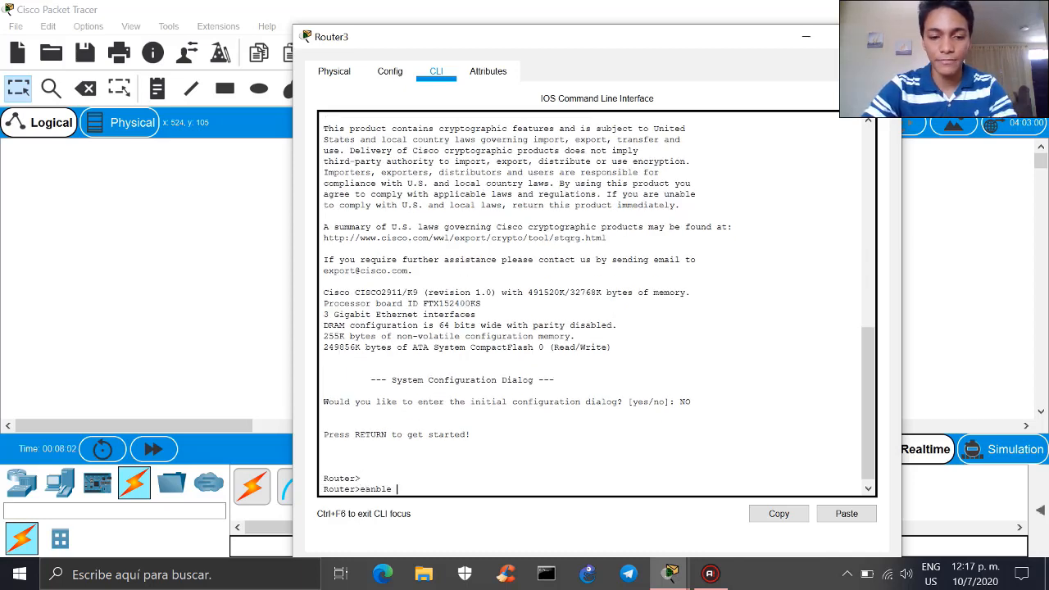
Enter privileged mode with enable, and go into global configuration mode with configure terminal
text(enable)
key(Return)
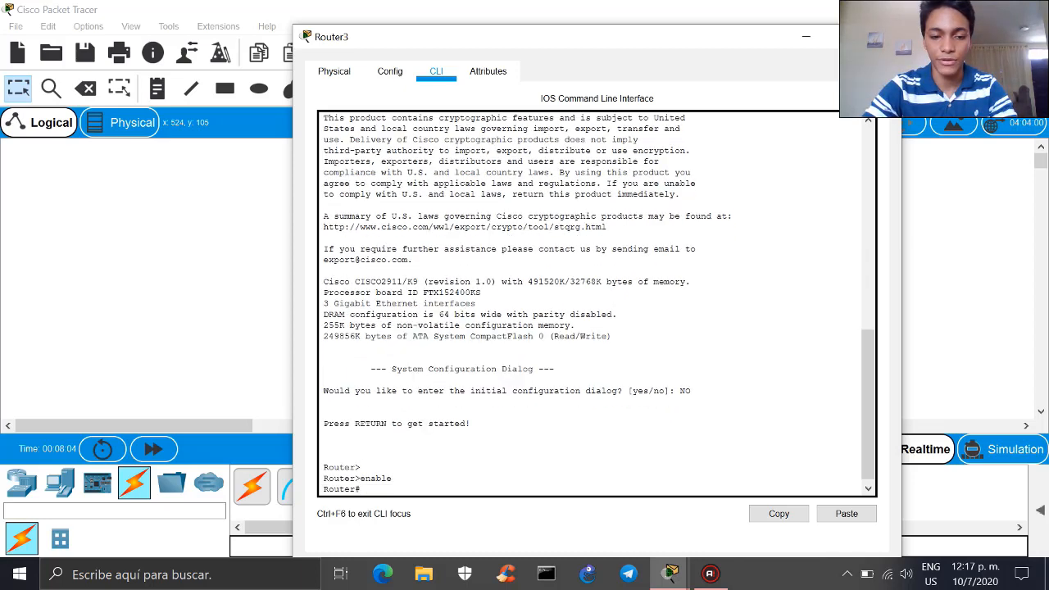
text(con)
key(Tab)
text(f)
key(Tab)
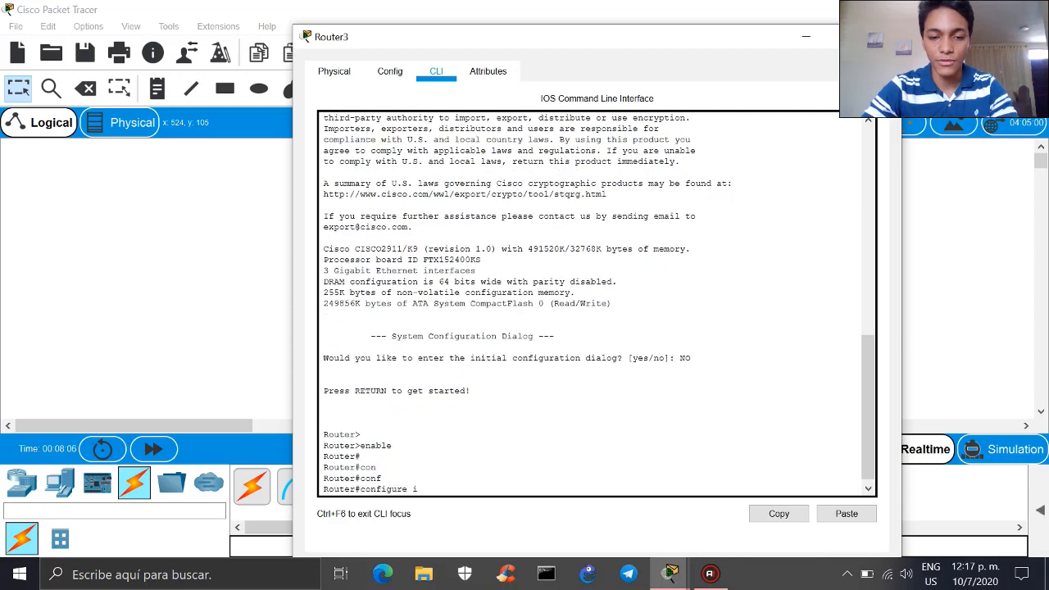
text(ter)
key(Tab)
key(Return)
key(Return)
key(Return)
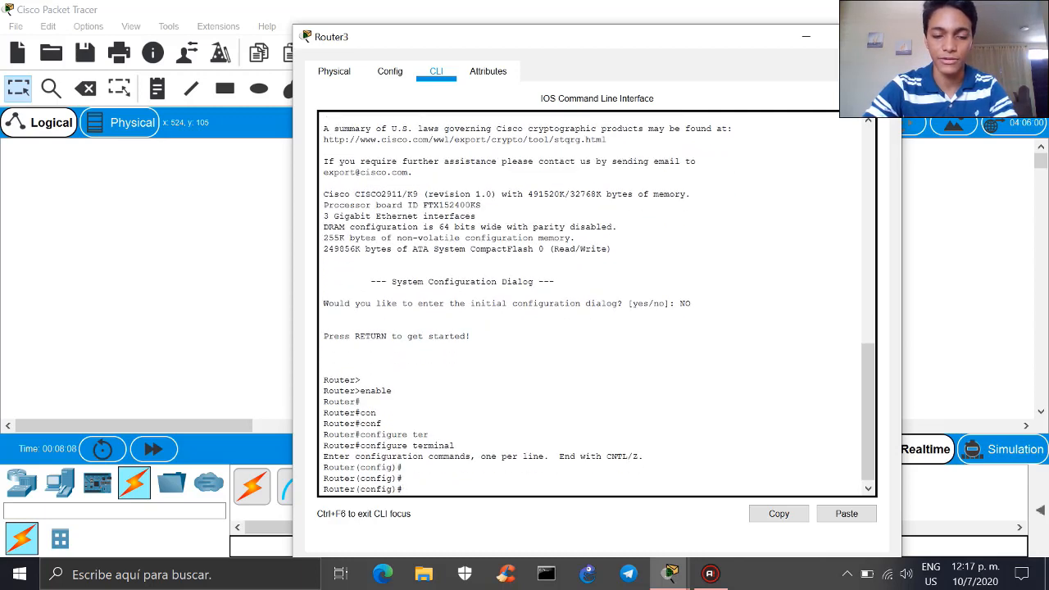
Move Router3 farther above Switch3 and check the port labels on the link between them
click(172, 242)
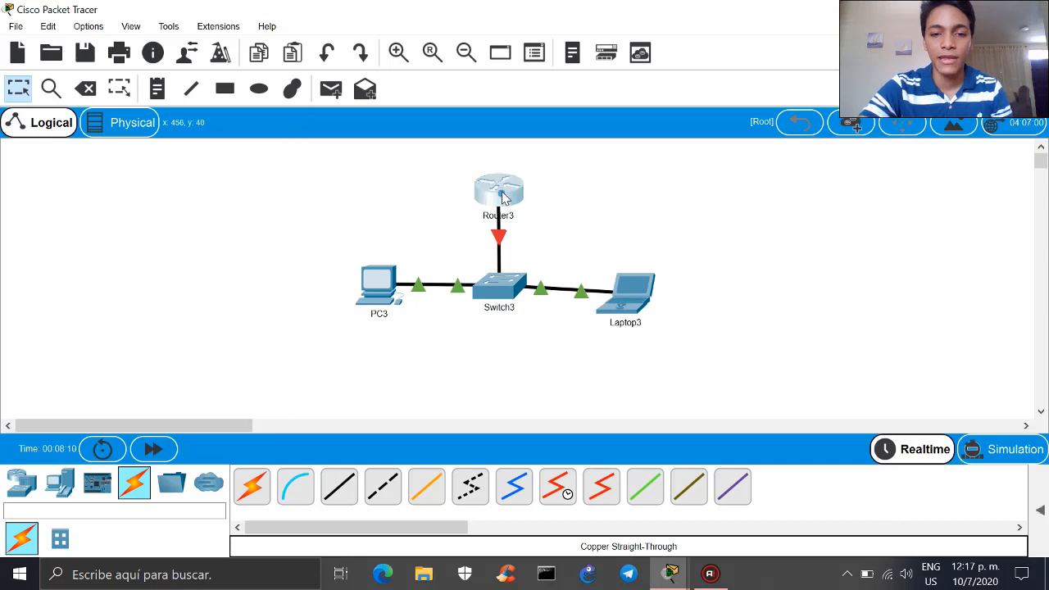
drag(502, 162, 502, 166)
click(549, 210)
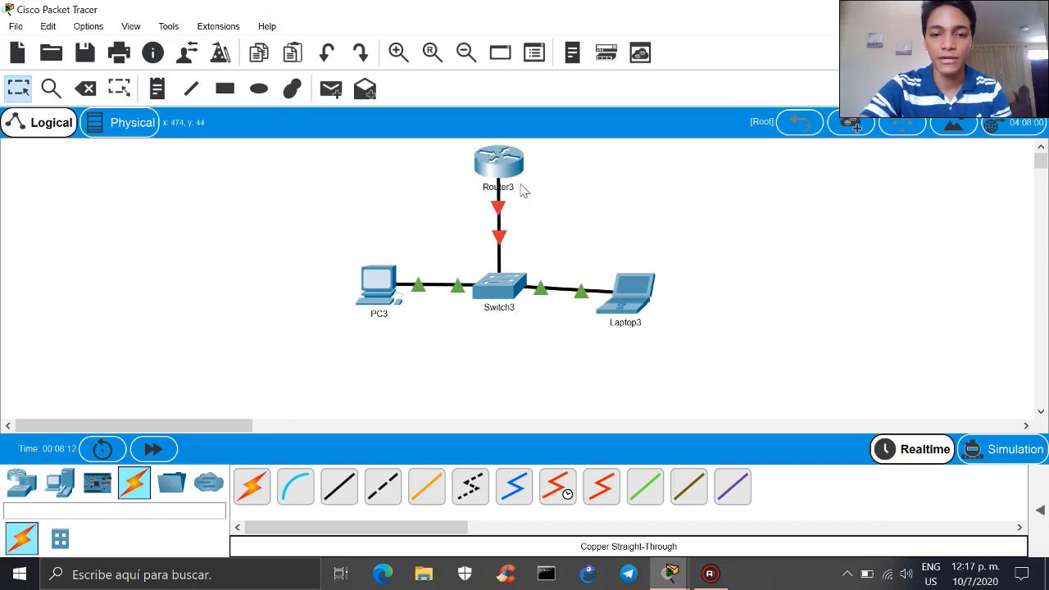
mouse_move(502, 211)
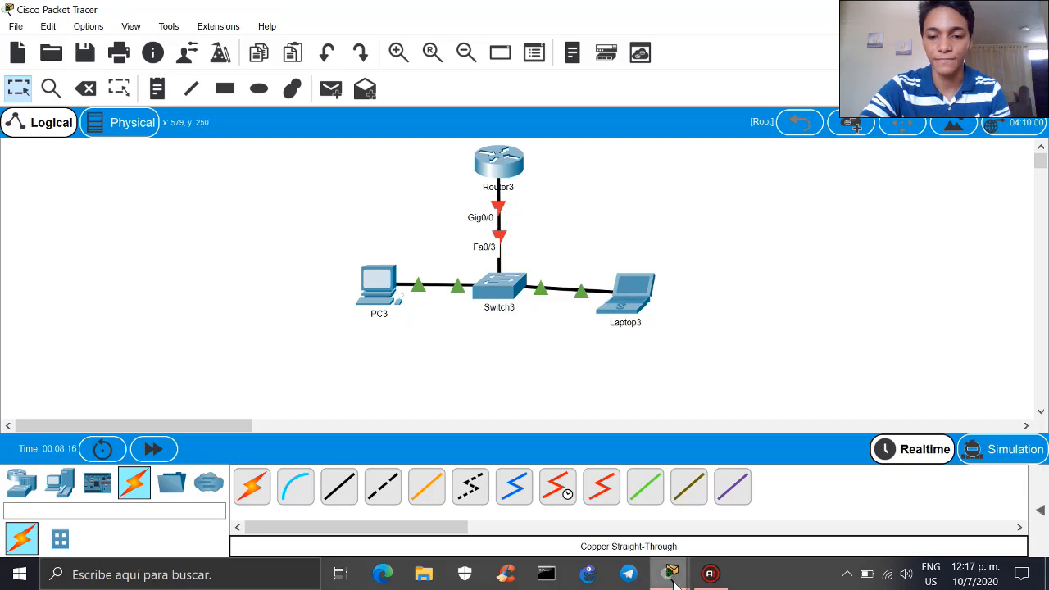
Return to Router3's command line and enter configuration of interface gigabitEthernet 0/0
mouse_move(670, 574)
click(759, 509)
text(in)
key(Tab)
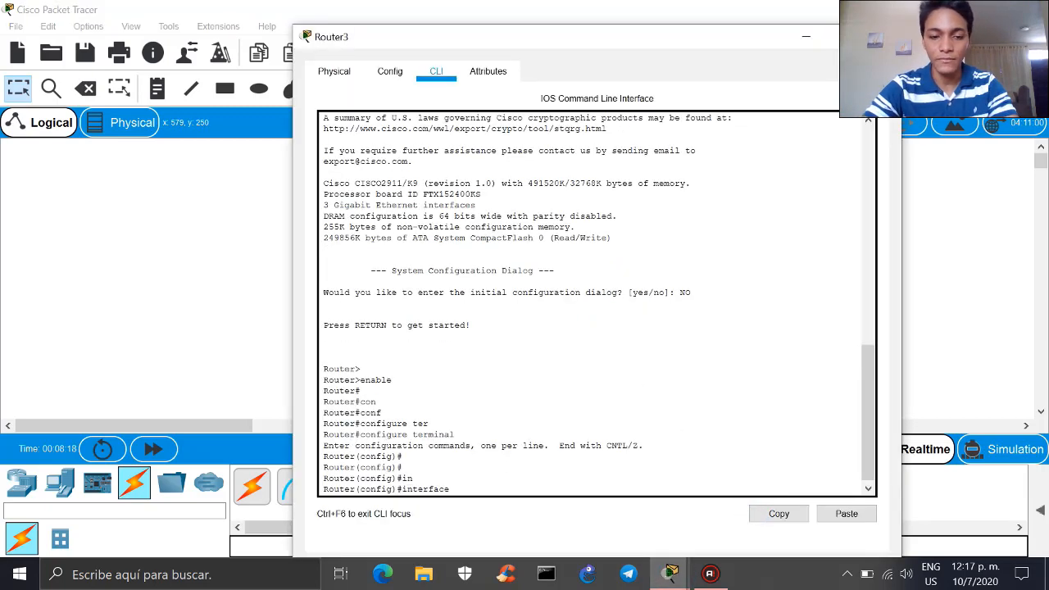
text(gi)
key(Tab)
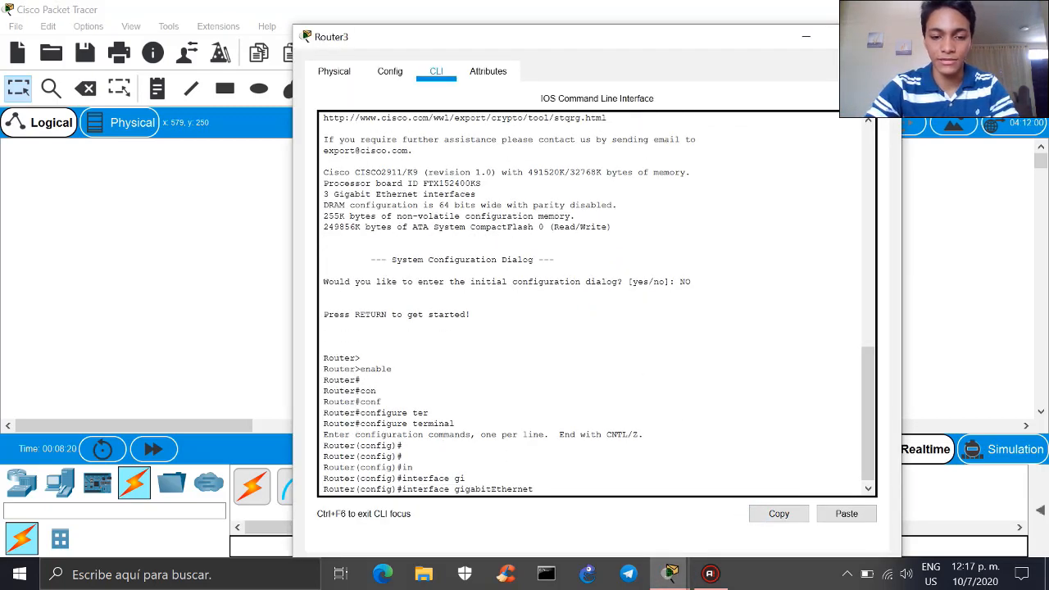
text(0/0)
key(Return)
key(Return)
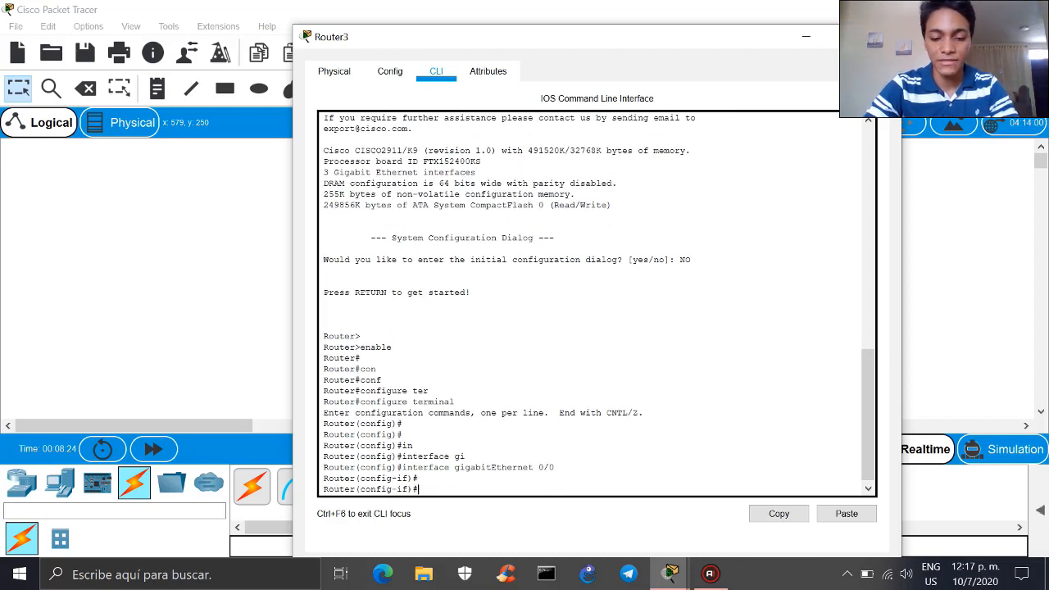
Assign the interface the IP address 10.0.0.1 with subnet mask 255.255.255.0
text(ip add)
key(Tab)
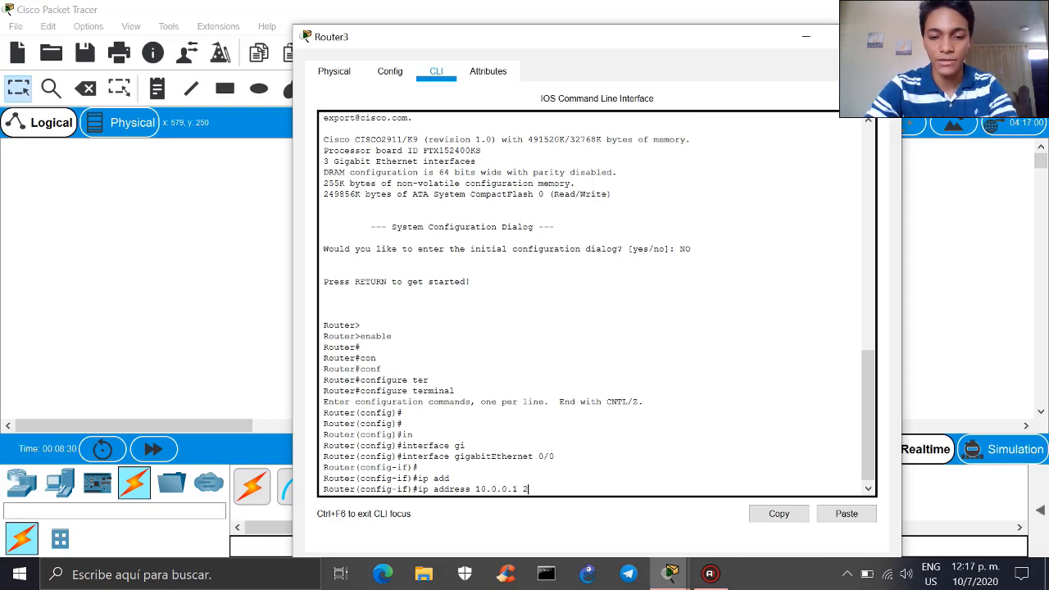
text(10.0.0.1 255.255.255)
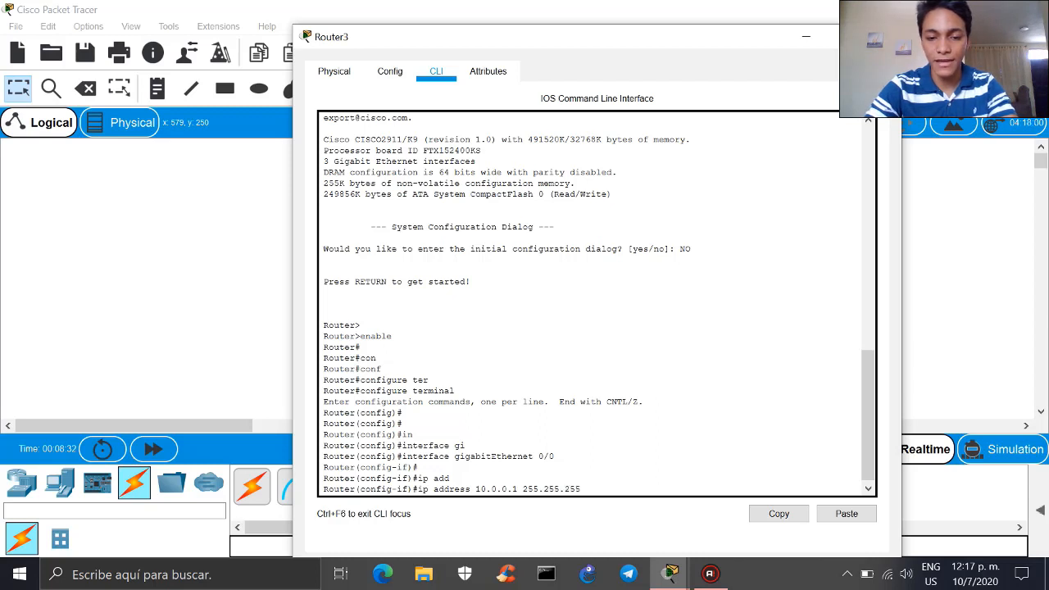
key(Return)
key(Return)
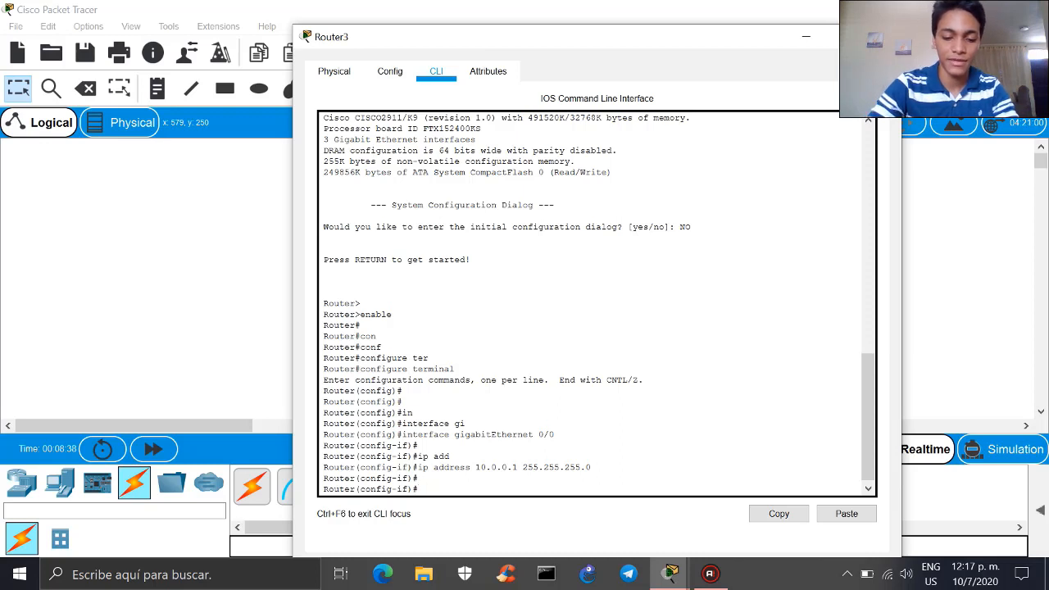
Activate the GigabitEthernet0/0 interface with the no shutdown command
text(no hu)
key(Tab)
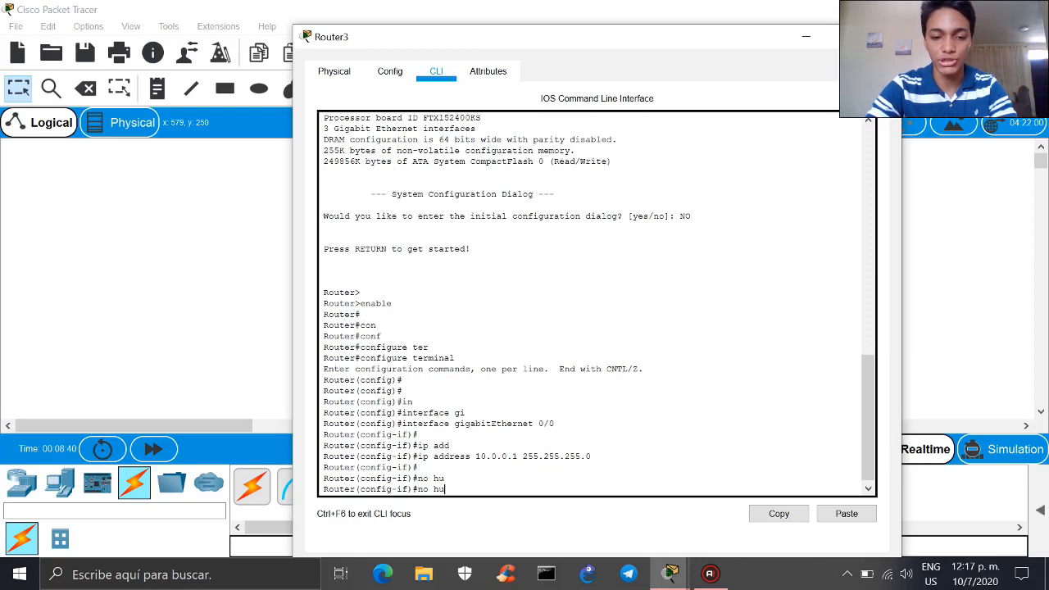
text(shu)
key(Tab)
text(c)
key(Tab)
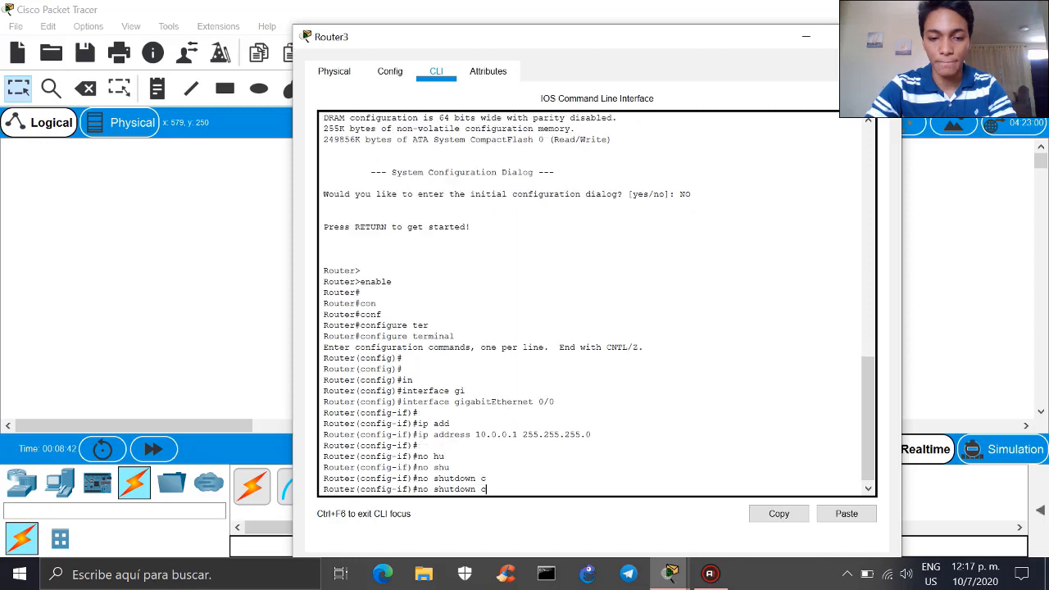
key(Return)
key(Return)
key(Return)
Exit interface configuration to return to global configuration mode
text(exit)
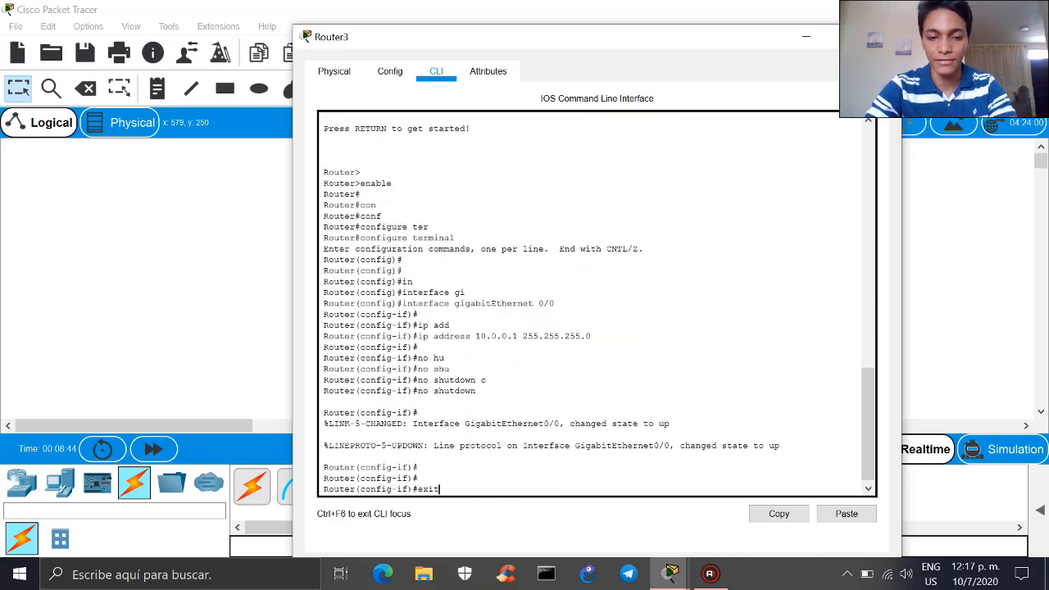
key(Return)
key(Return)
key(Return)
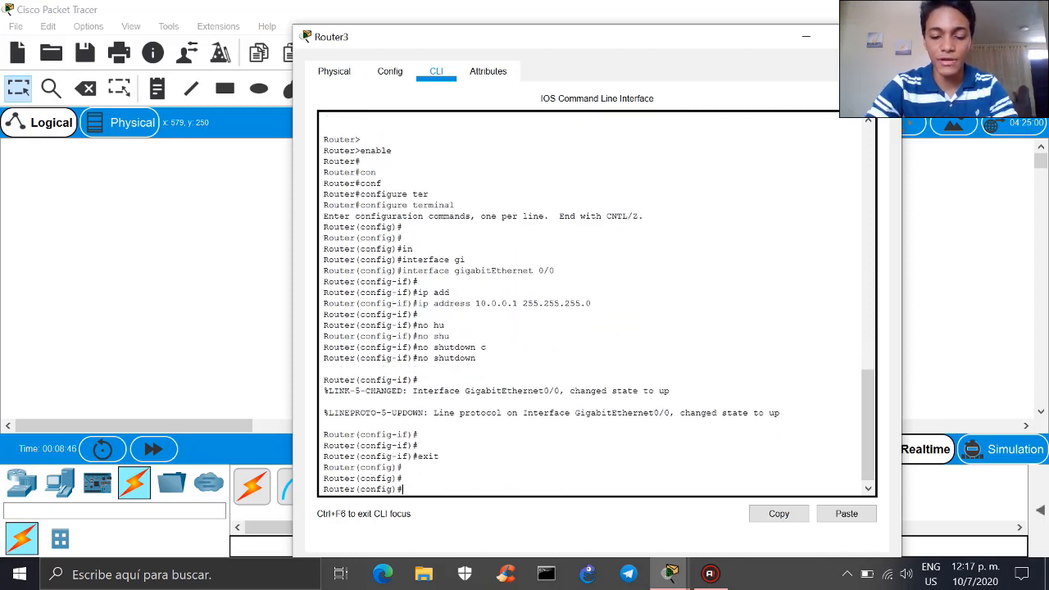
Set the router's hostname to R1
text(hos)
key(Tab)
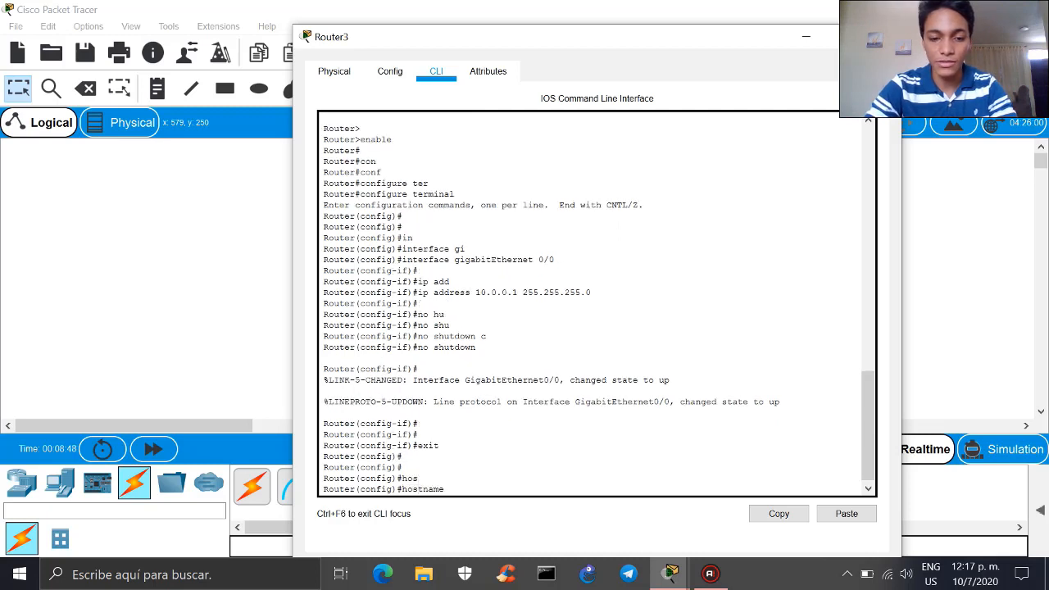
text(R1)
key(Return)
key(Return)
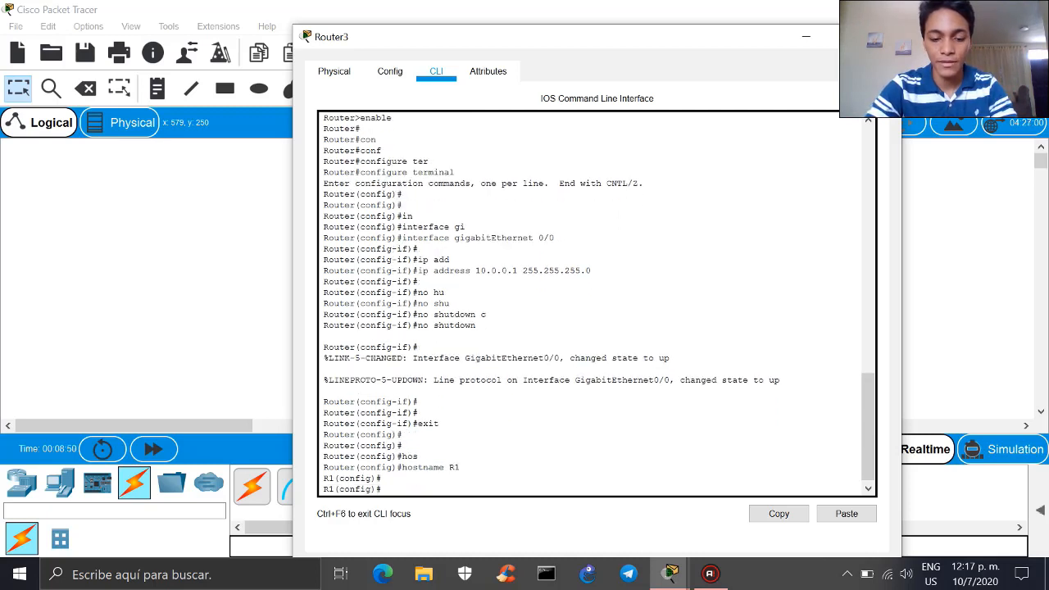
Configure the router's message-of-the-day banner with the text LET ME IN, delimited by # characters
text(ban)
key(Tab)
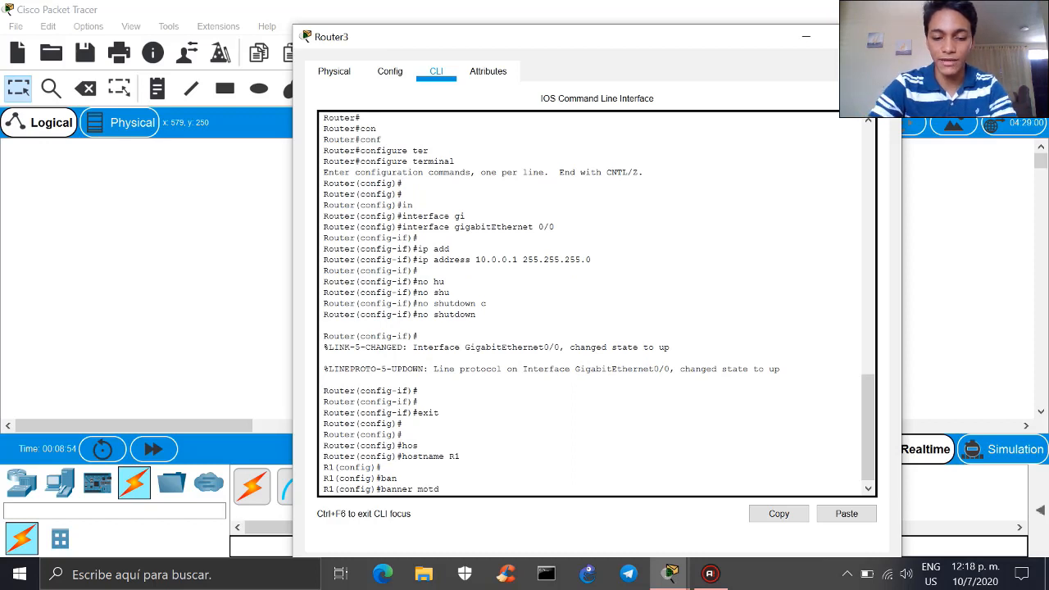
text(motd #LET )
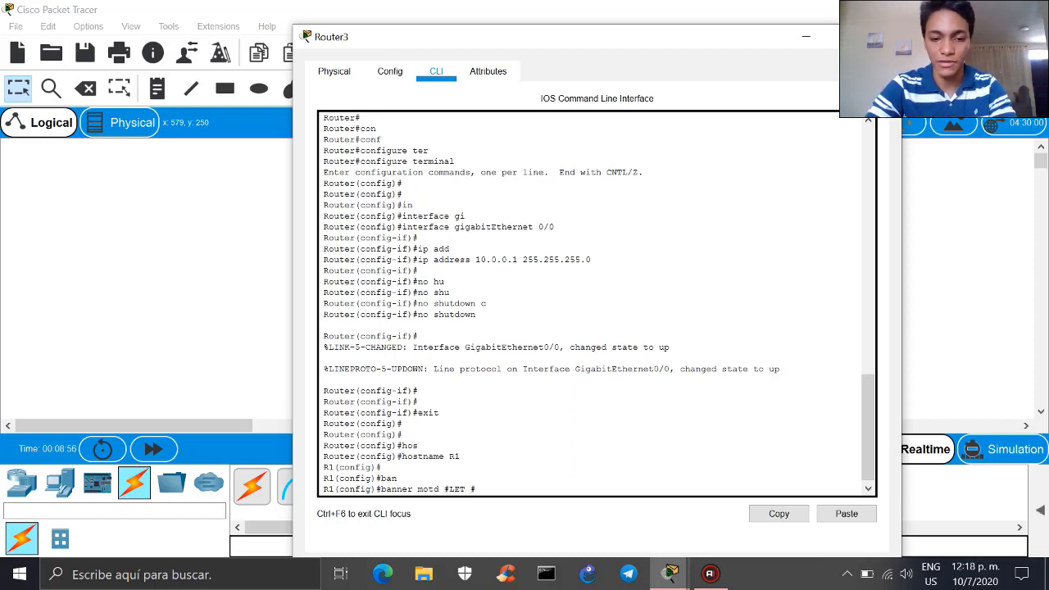
text(ME IN#)
key(Return)
key(Return)
key(Return)
key(Return)
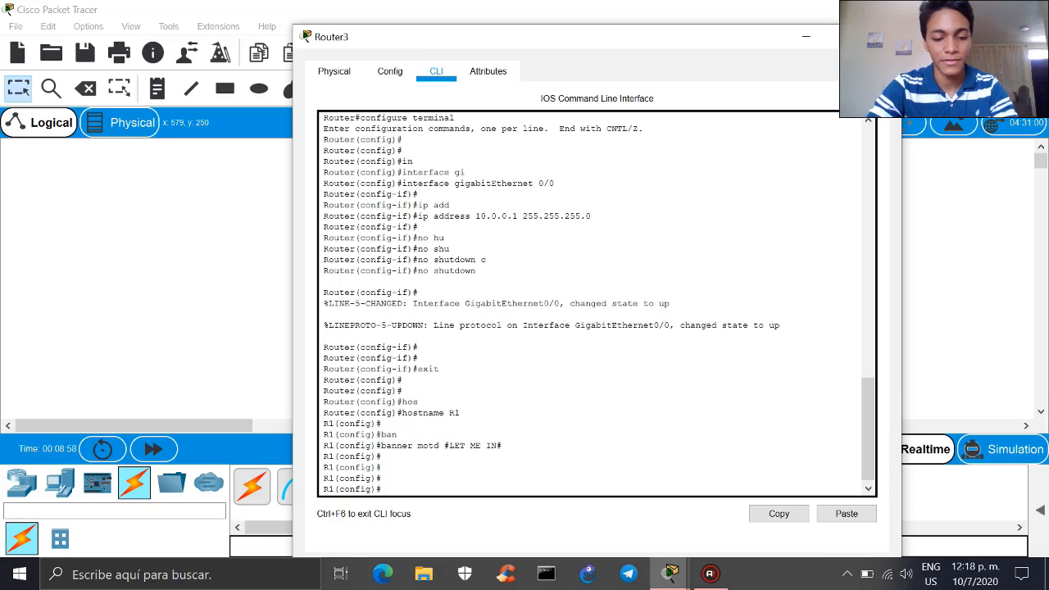
End configuration mode, log out and restart the console session to check the banner, and close the router window
text(END)
key(Return)
key(Return)
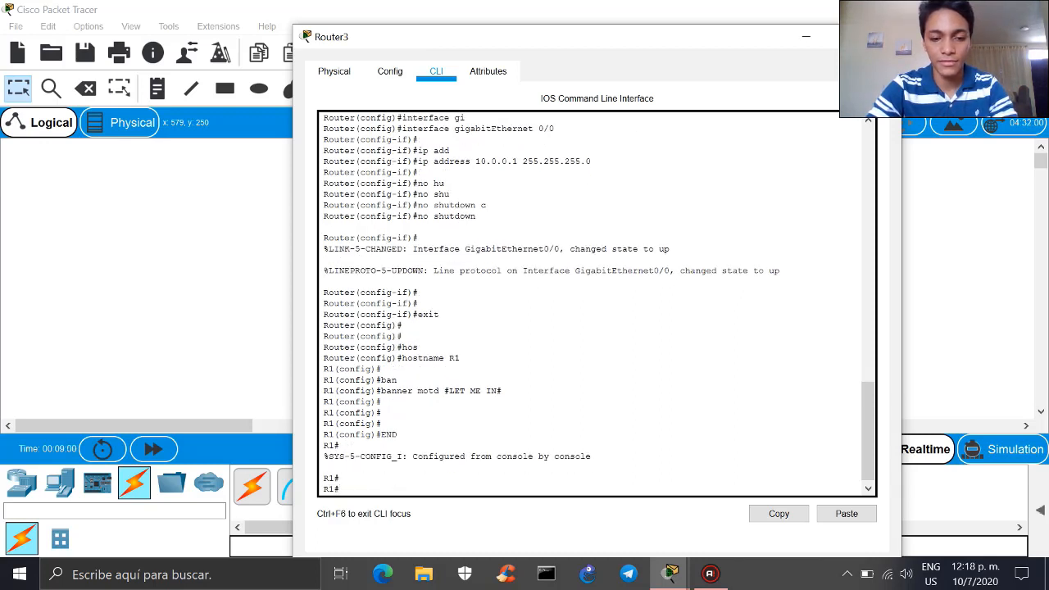
text(exit)
key(Return)
key(Return)
key(Return)
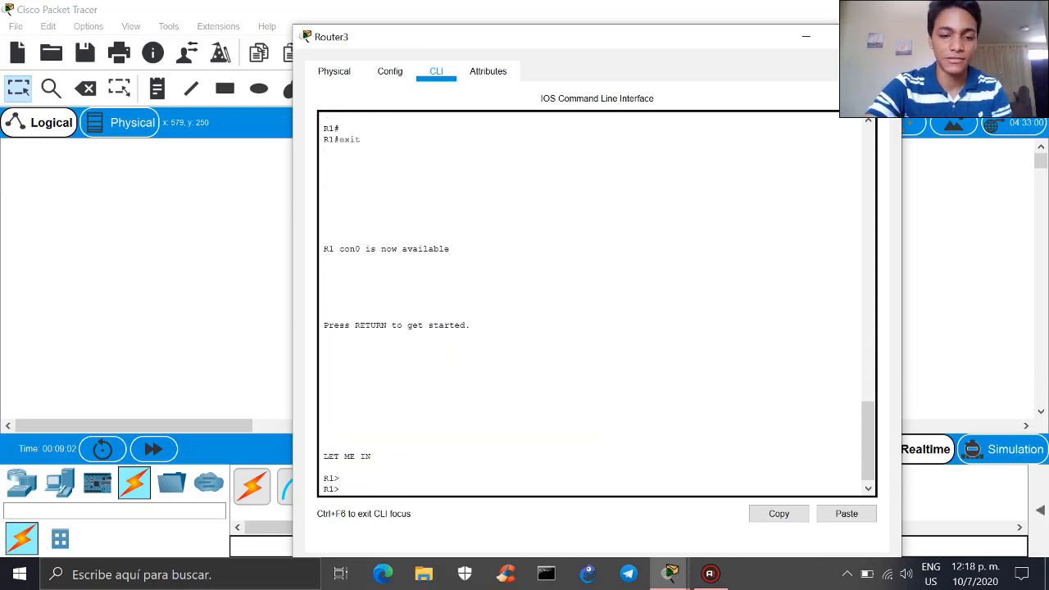
drag(400, 452, 324, 446)
click(897, 45)
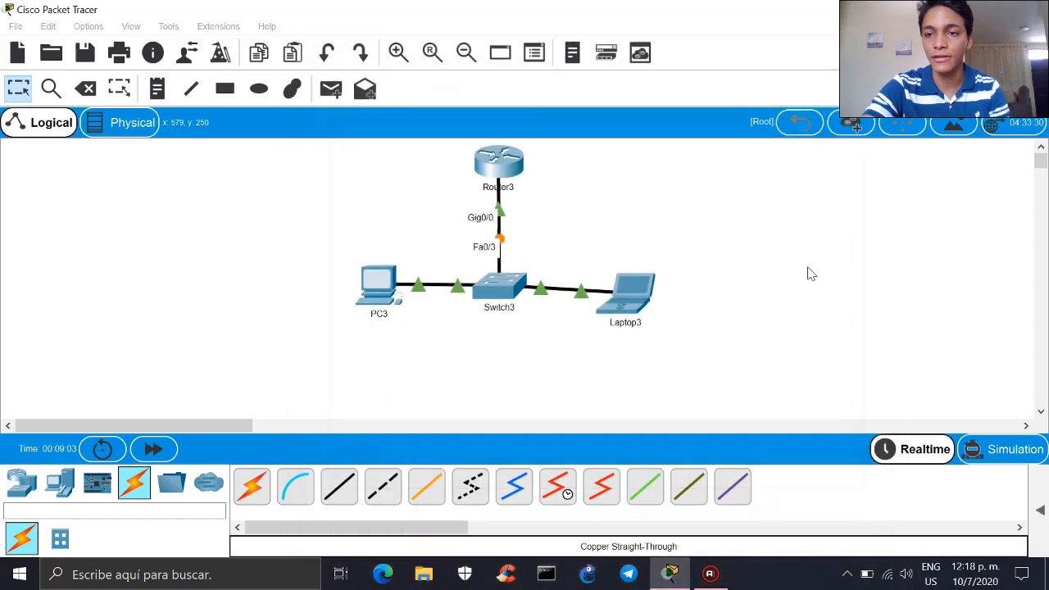
Open PC3's IP configuration and set its static IP address to 10.0.0.2
click(382, 291)
drag(421, 3, 541, 42)
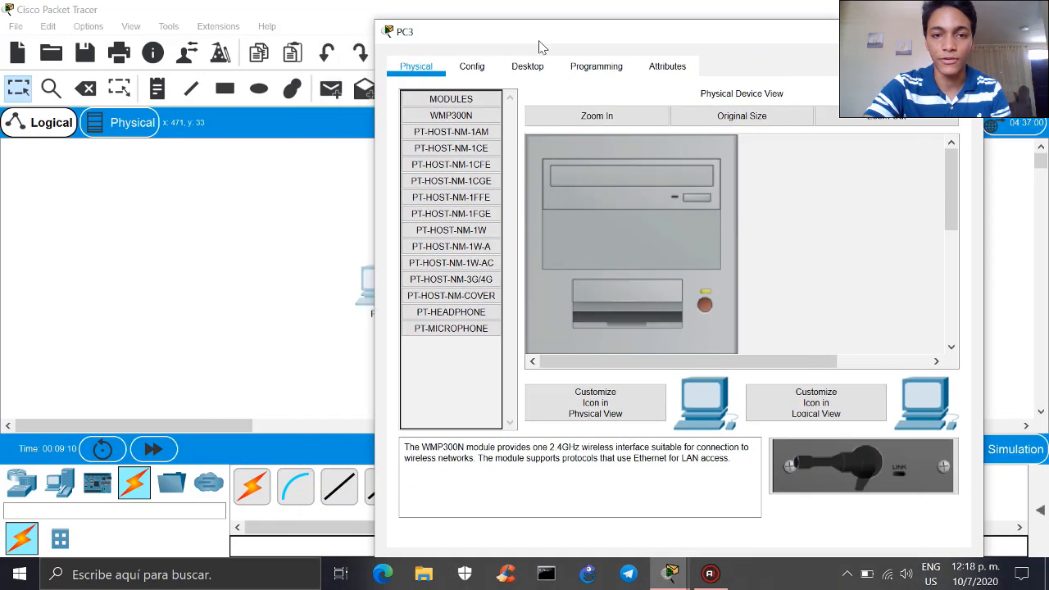
click(537, 72)
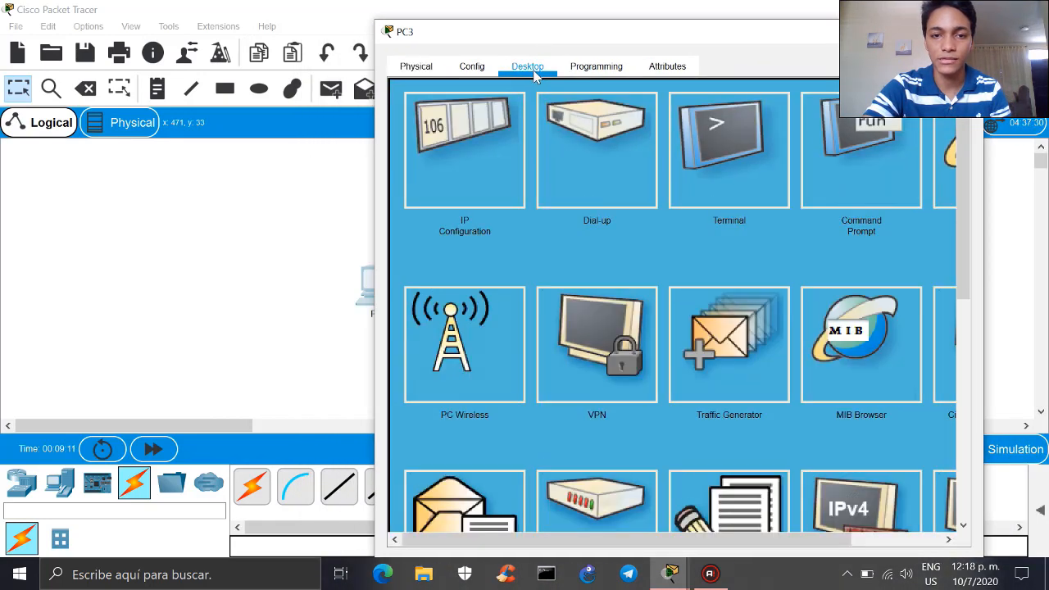
click(475, 172)
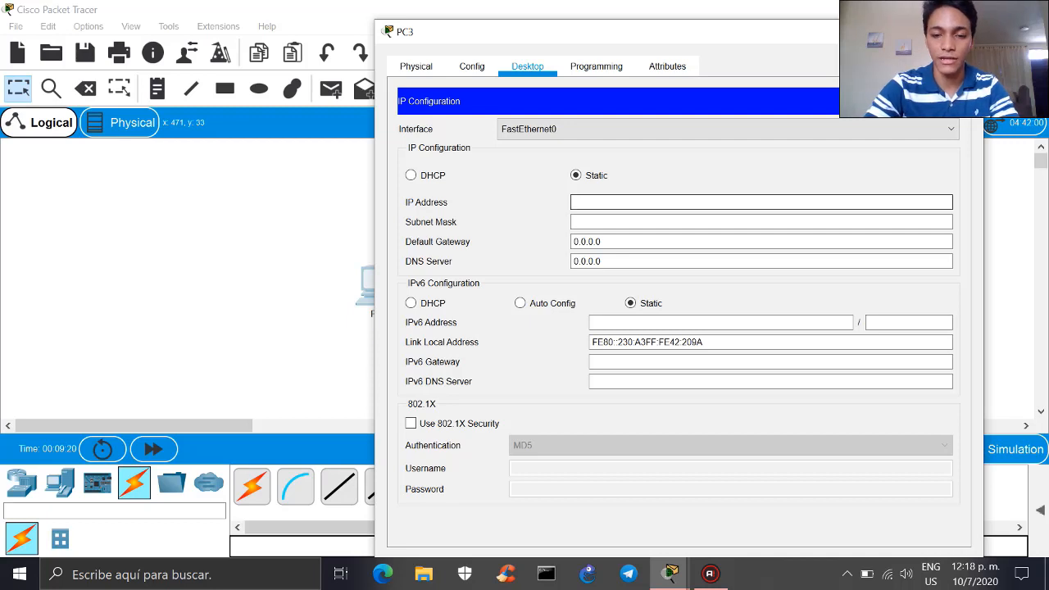
text(10.0.02)
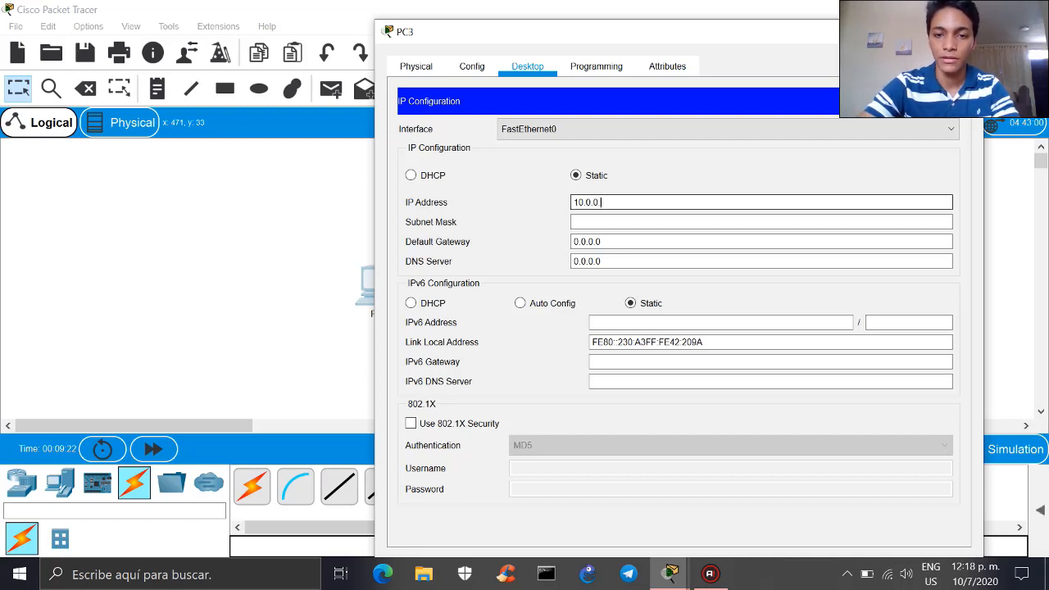
text(2)
drag(605, 201, 487, 203)
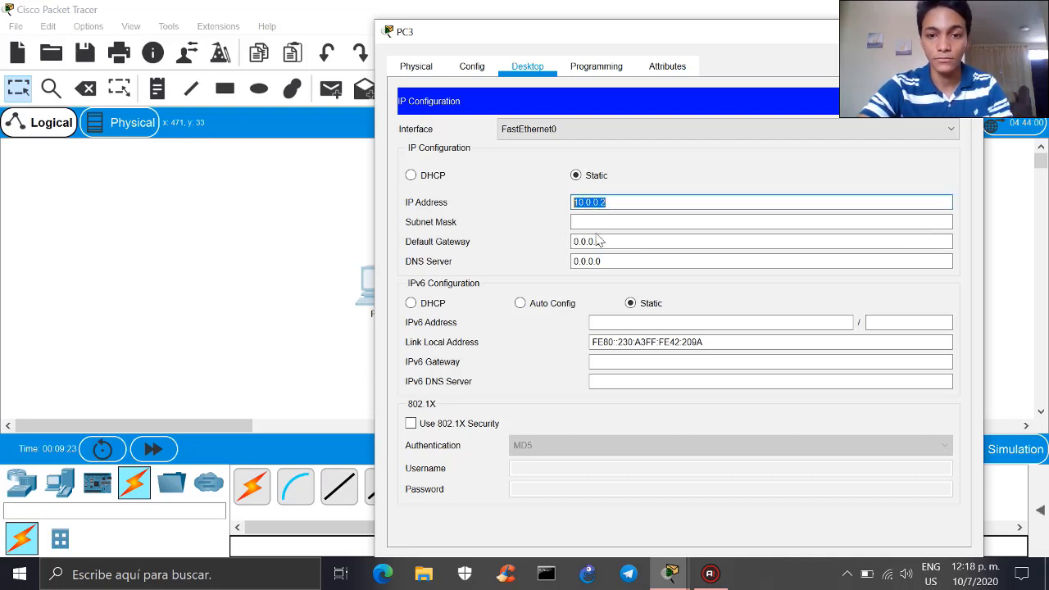
Set PC3's subnet mask to 255.255.255.0 and default gateway to 10.0.0.1, and close its window
click(598, 222)
drag(613, 221, 495, 224)
text(2)
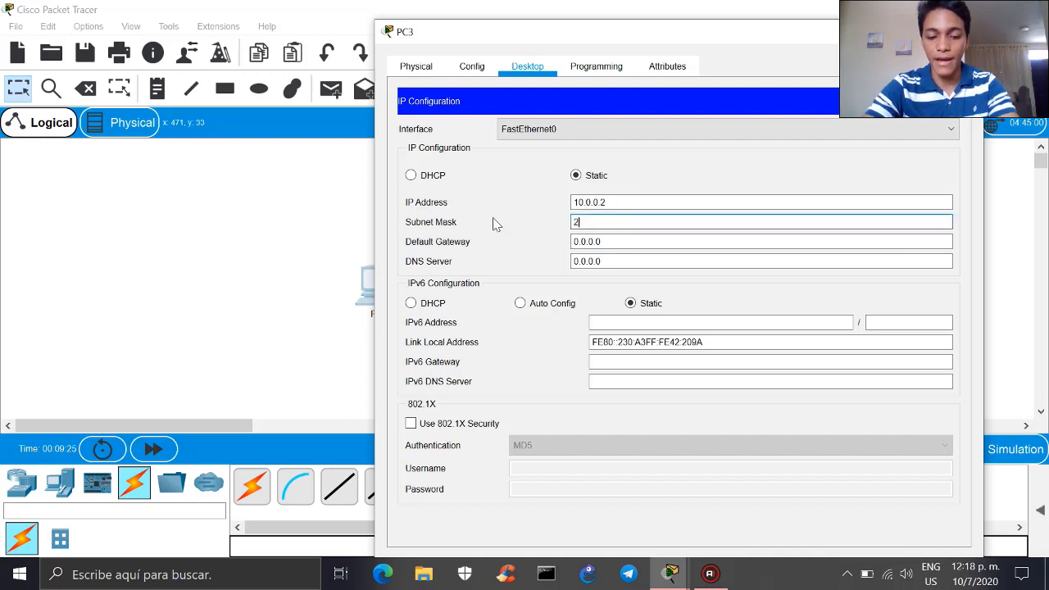
text(55.255.255)
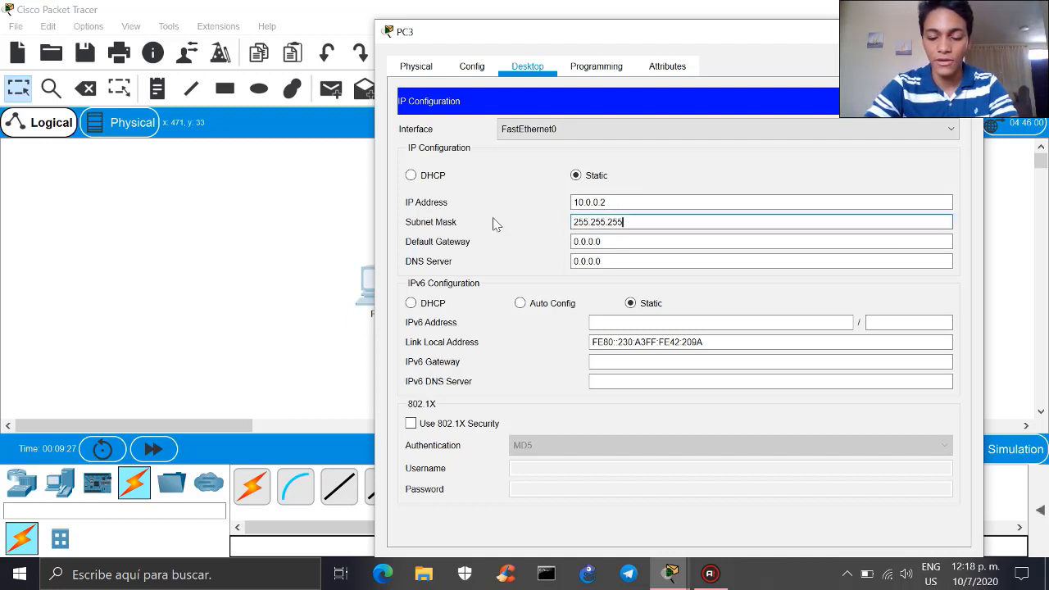
text(.0)
key(Tab)
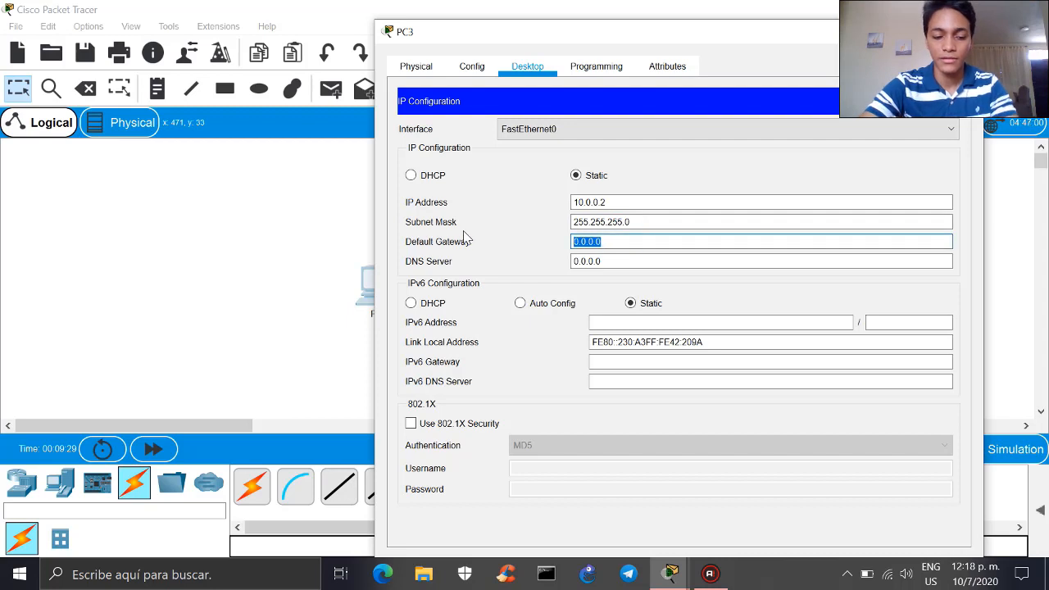
text(10.)
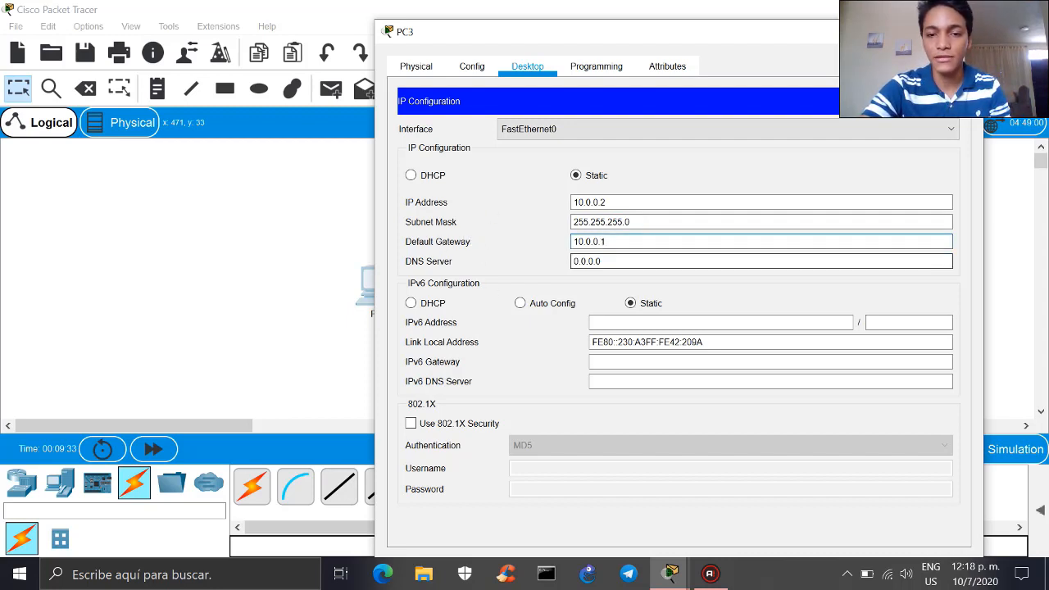
drag(602, 37, 466, 51)
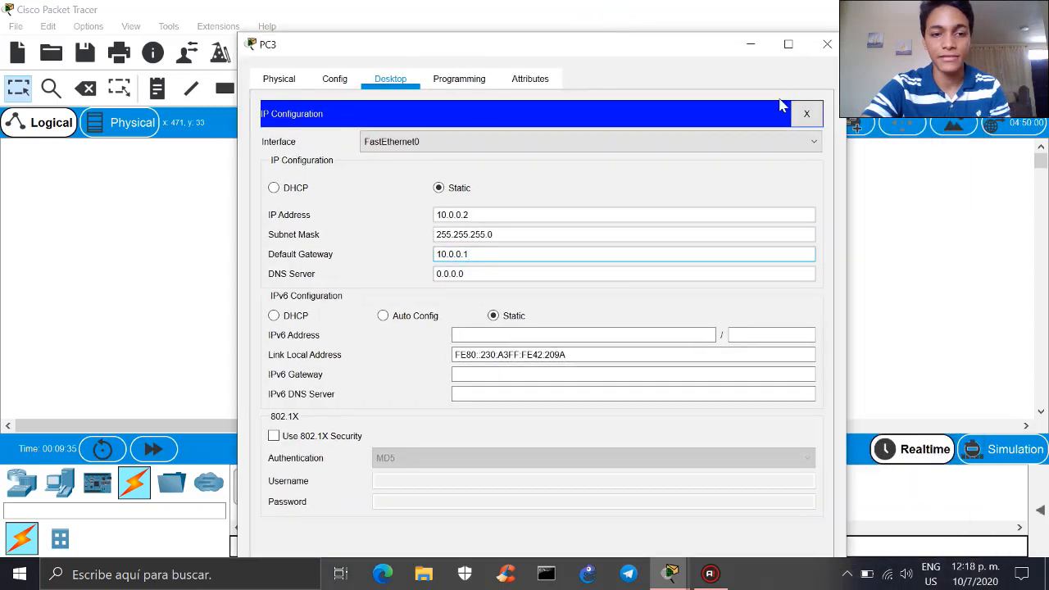
click(827, 49)
Open Laptop3's IP configuration and set its static IP address to 10.0.0.3
click(643, 303)
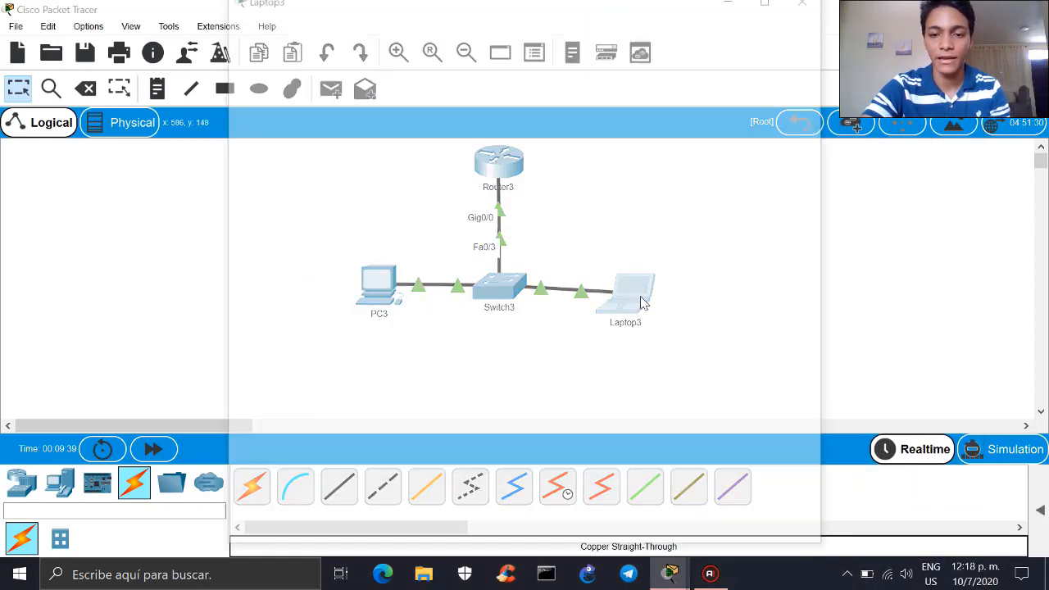
click(373, 29)
click(295, 102)
click(494, 159)
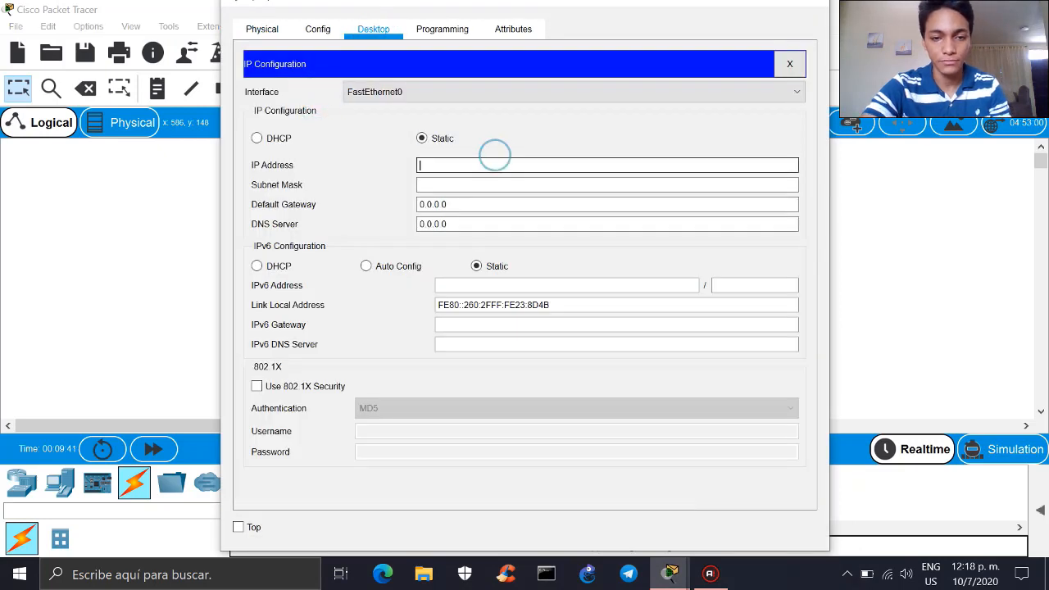
text(10.0.0.3)
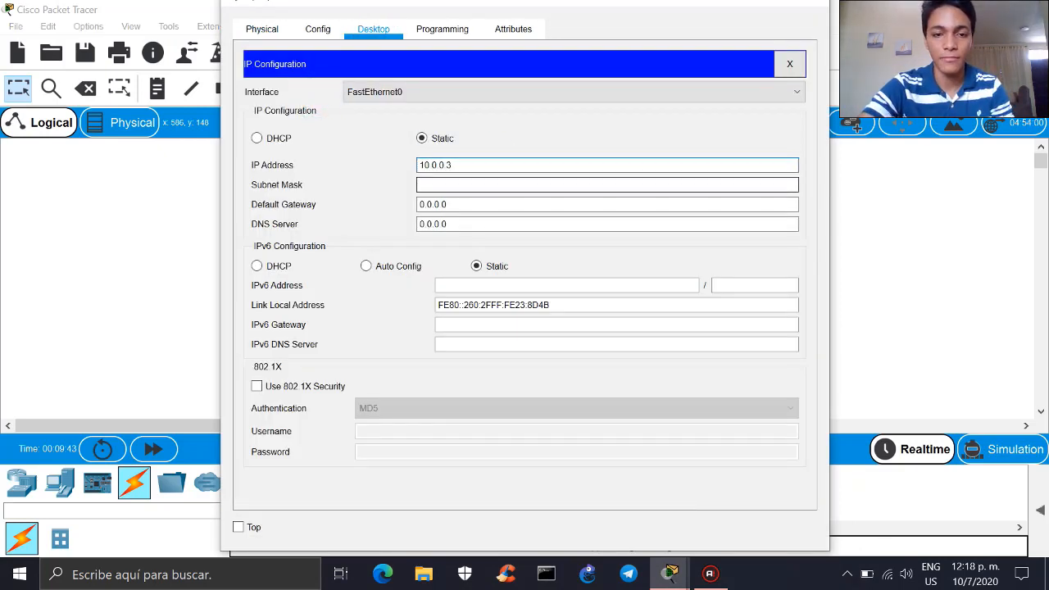
Set Laptop3's subnet mask to 255.255.255.0
click(460, 184)
click(460, 176)
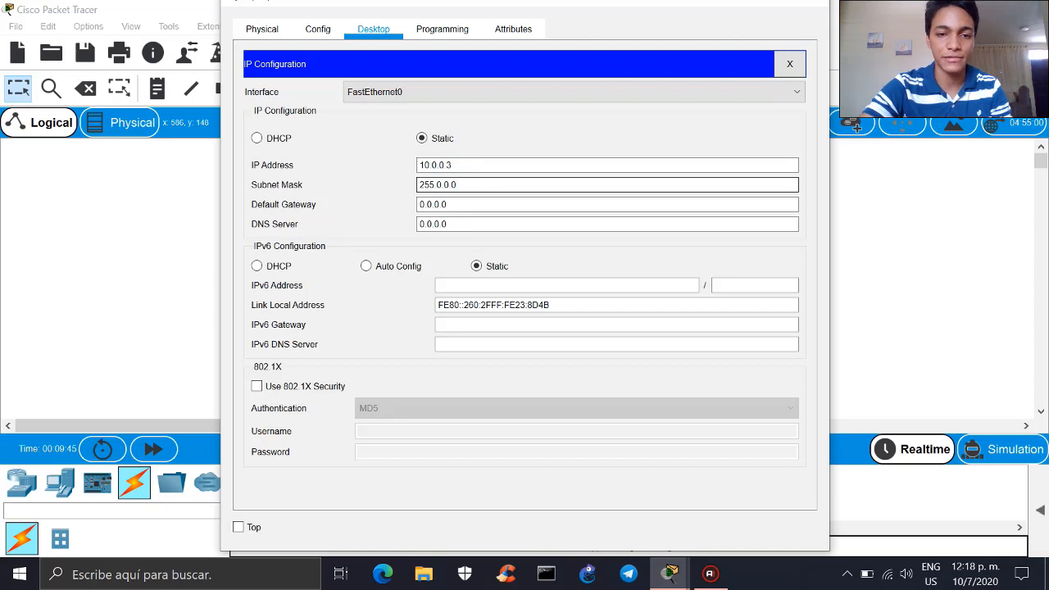
text(255)
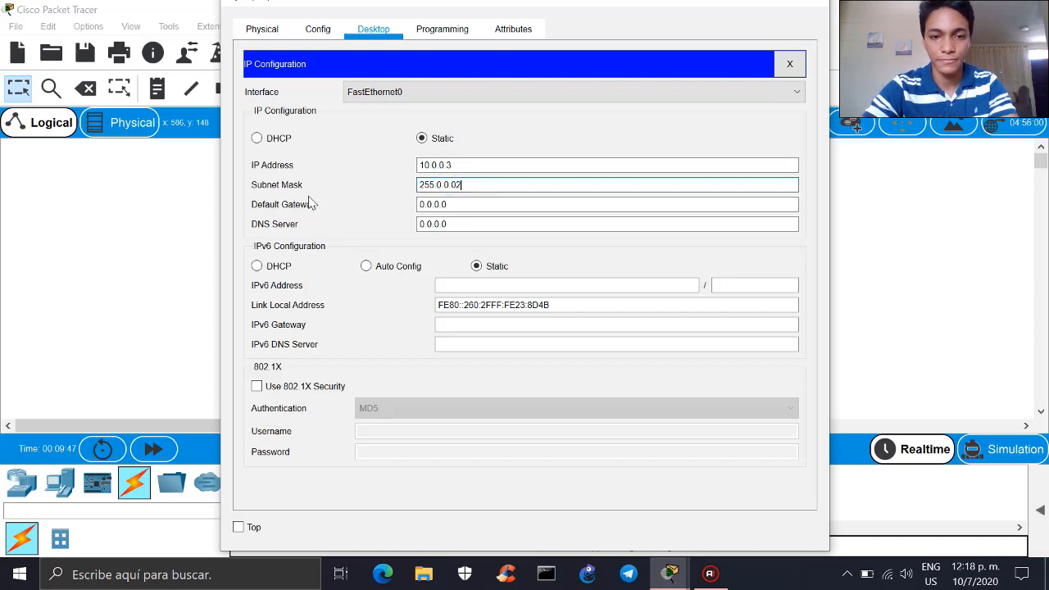
key(BackSpace)
key(BackSpace)
key(BackSpace)
key(BackSpace)
key(BackSpace)
key(BackSpace)
key(BackSpace)
key(BackSpace)
key(BackSpace)
key(BackSpace)
text(255.255.255.)
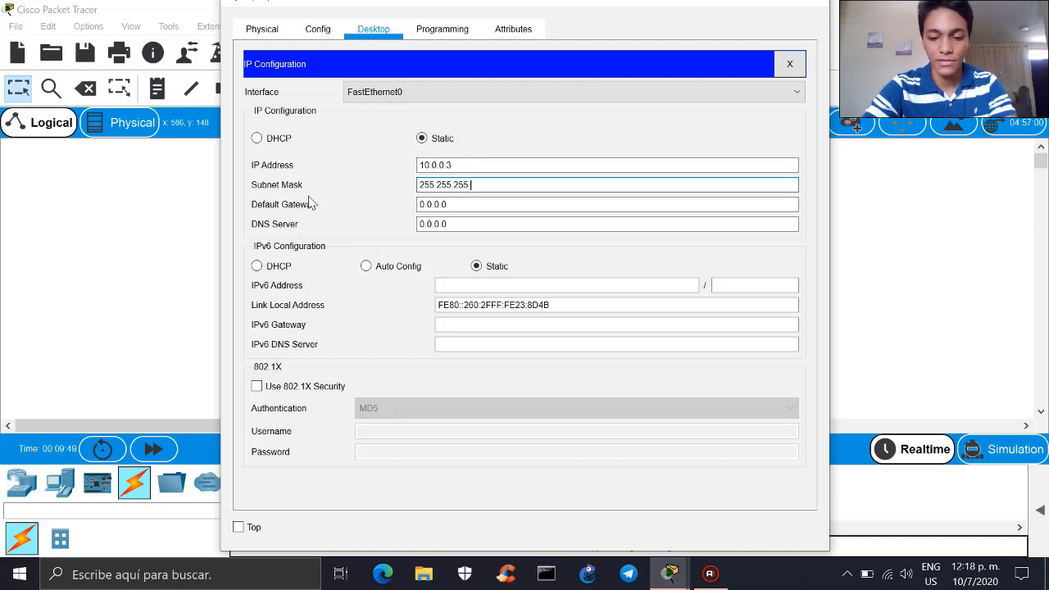
Set Laptop3's default gateway to 10.0.0.1 and close its window
triple_click(456, 204)
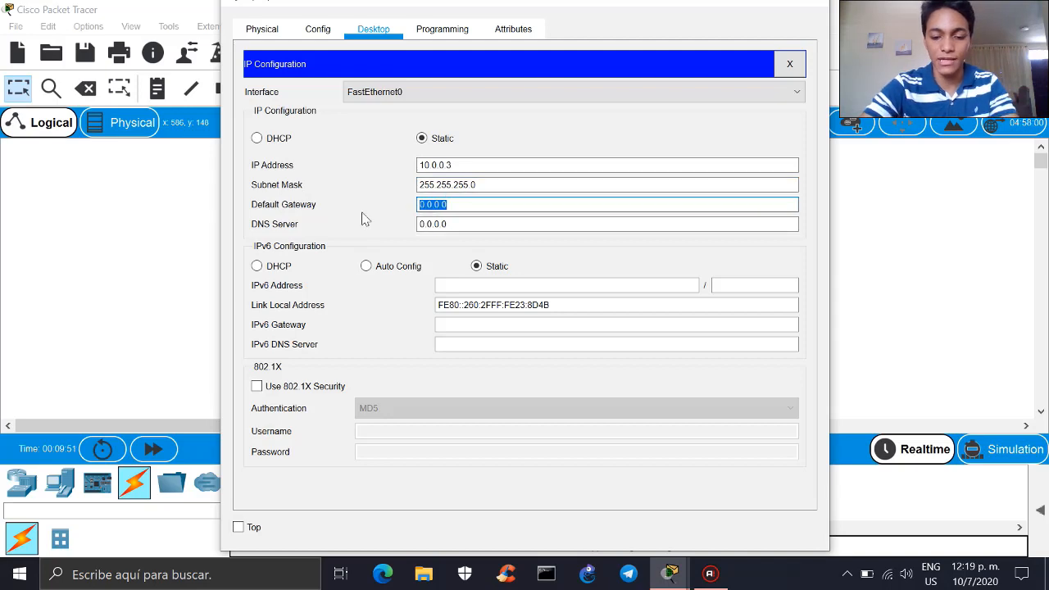
text(10.0.0.1)
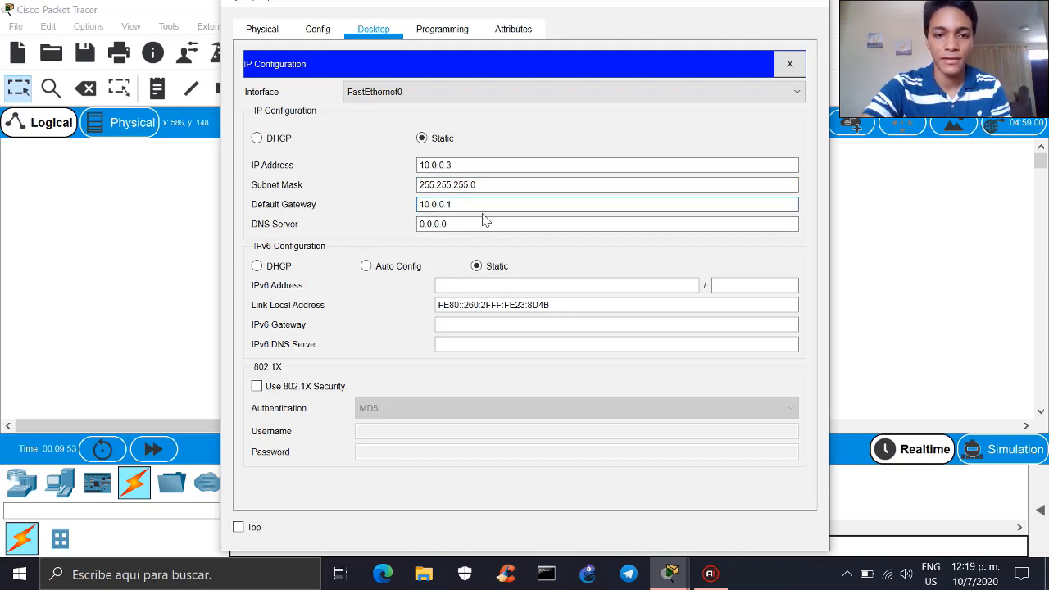
click(811, 11)
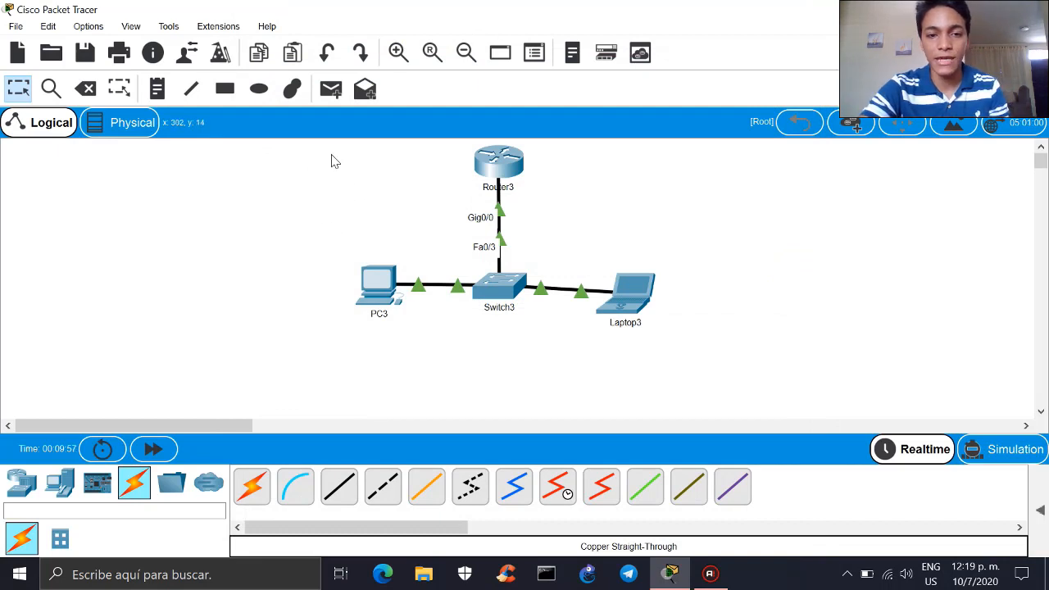
Ping the router at 10.0.0.1 from PC3's command prompt
click(372, 282)
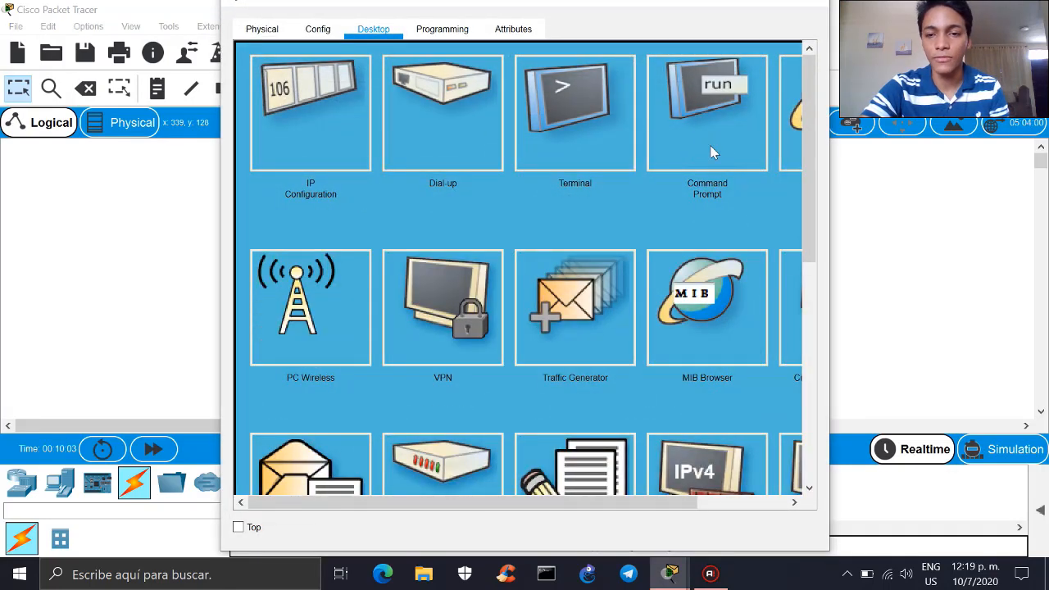
click(728, 112)
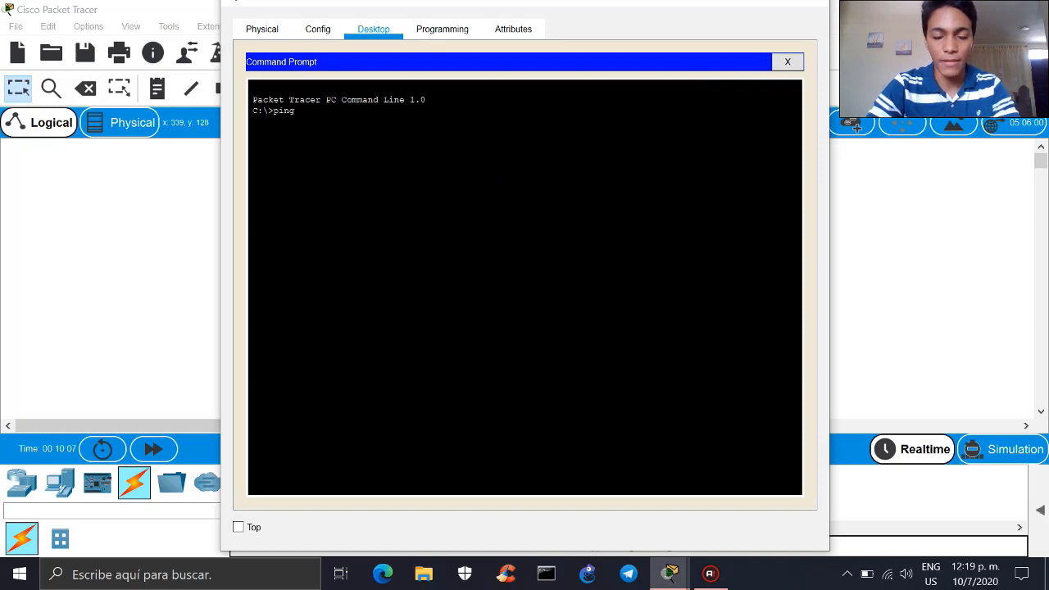
text(ping)
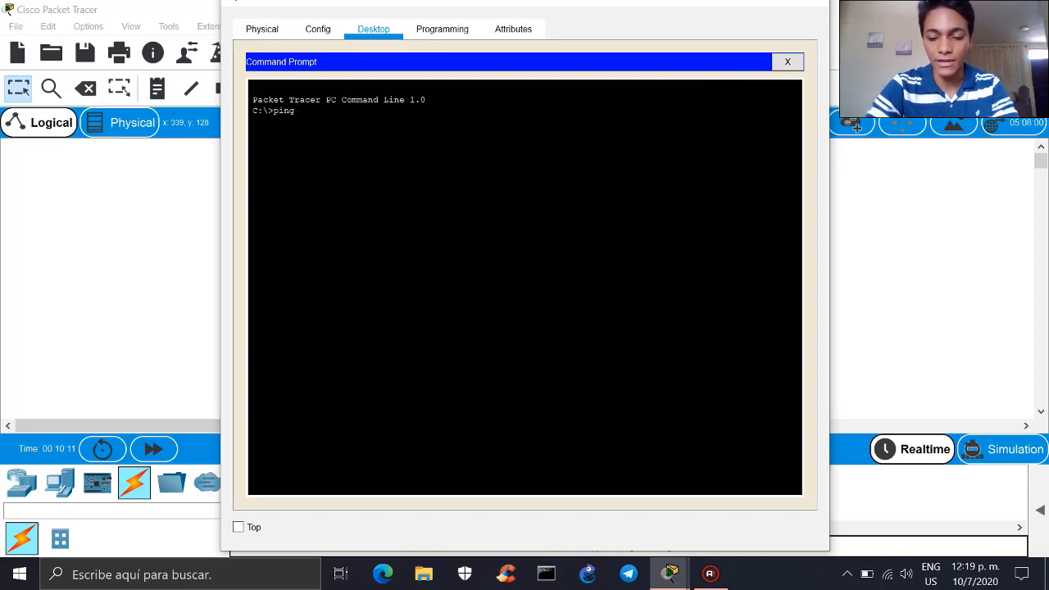
text(10.0.0)
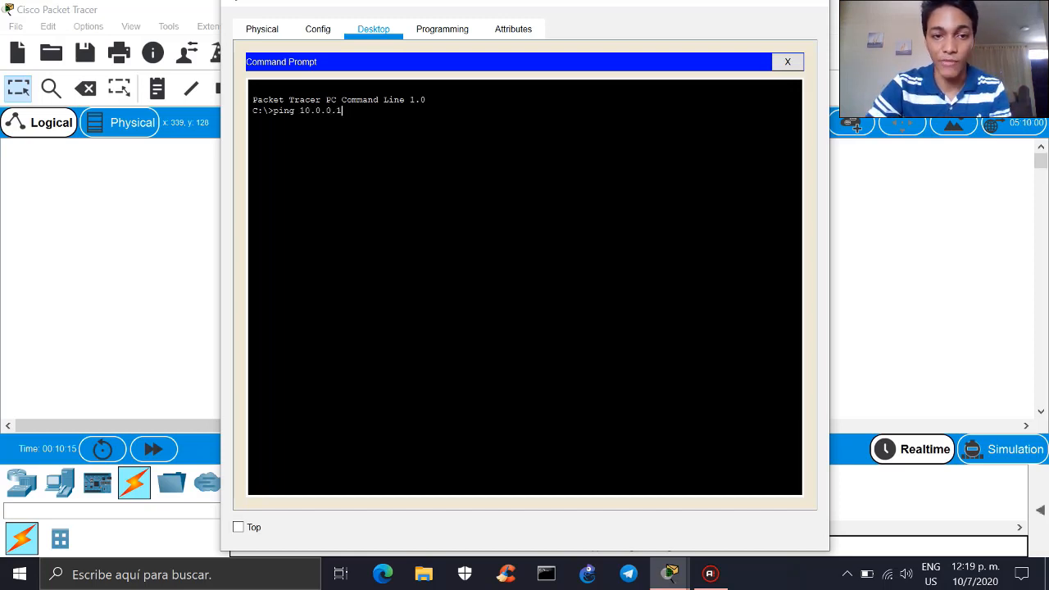
text(.1)
key(Return)
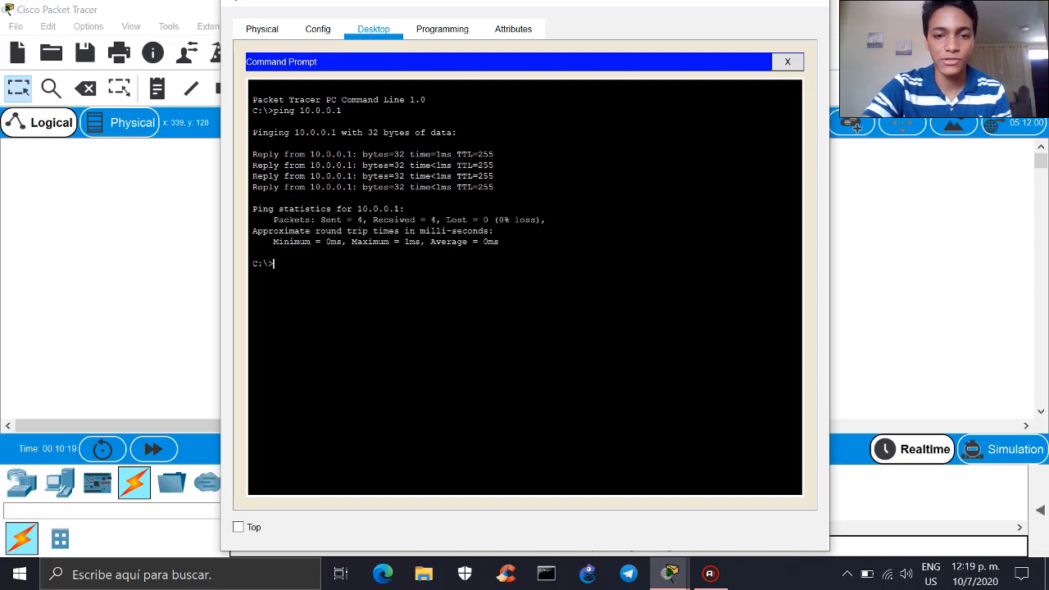
Ping the laptop at 10.0.0.3 from PC3 and close the PC's window
key(Up)
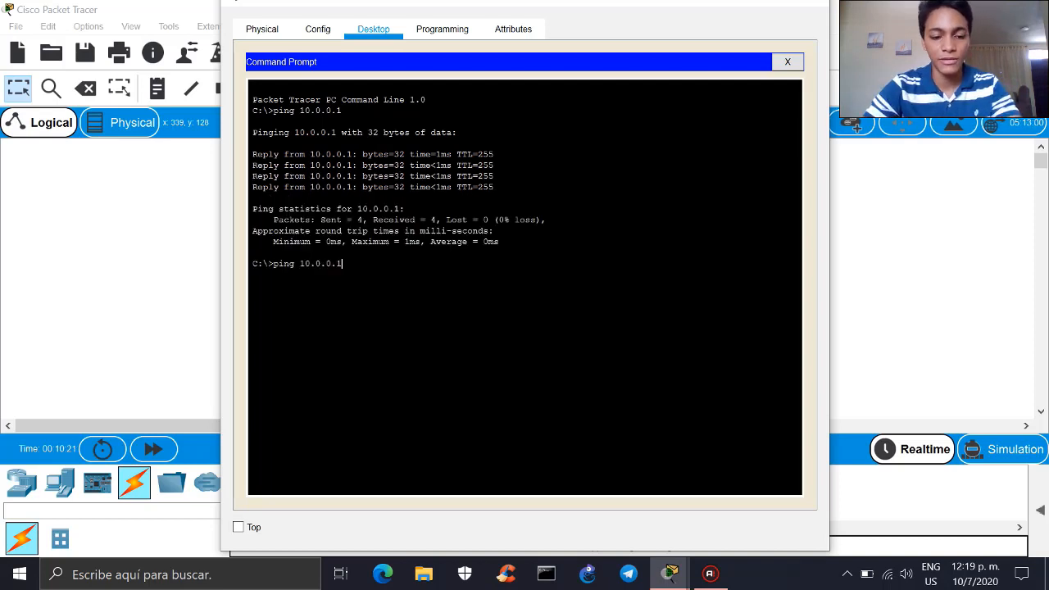
key(BackSpace)
text(3)
key(Return)
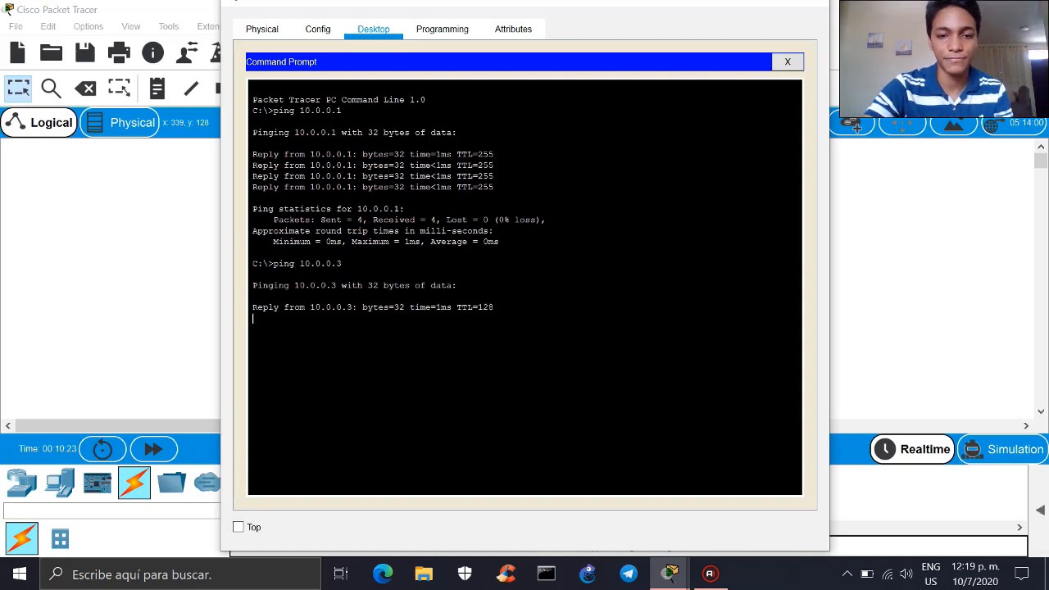
click(811, 7)
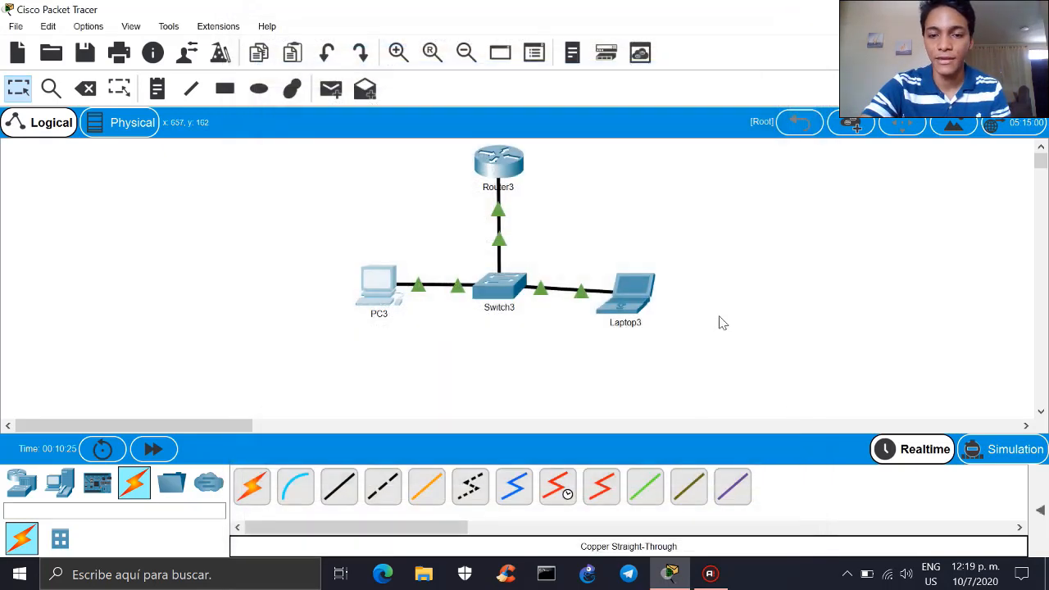
Ping PC3 at 10.0.0.2 from Laptop3's command prompt and close the laptop's window
click(635, 301)
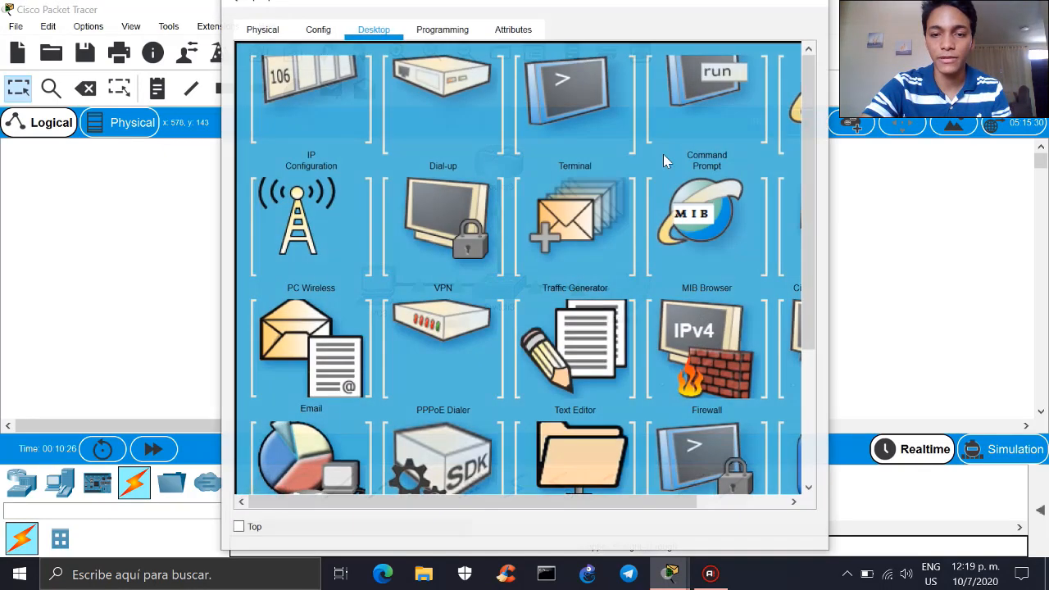
click(694, 111)
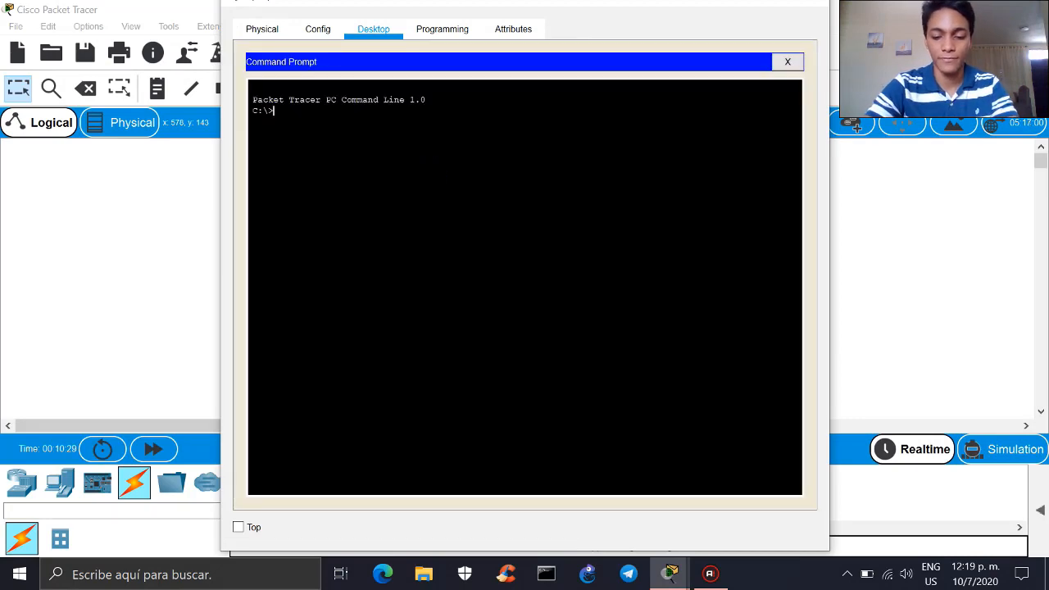
text(ping 10.0.0.1)
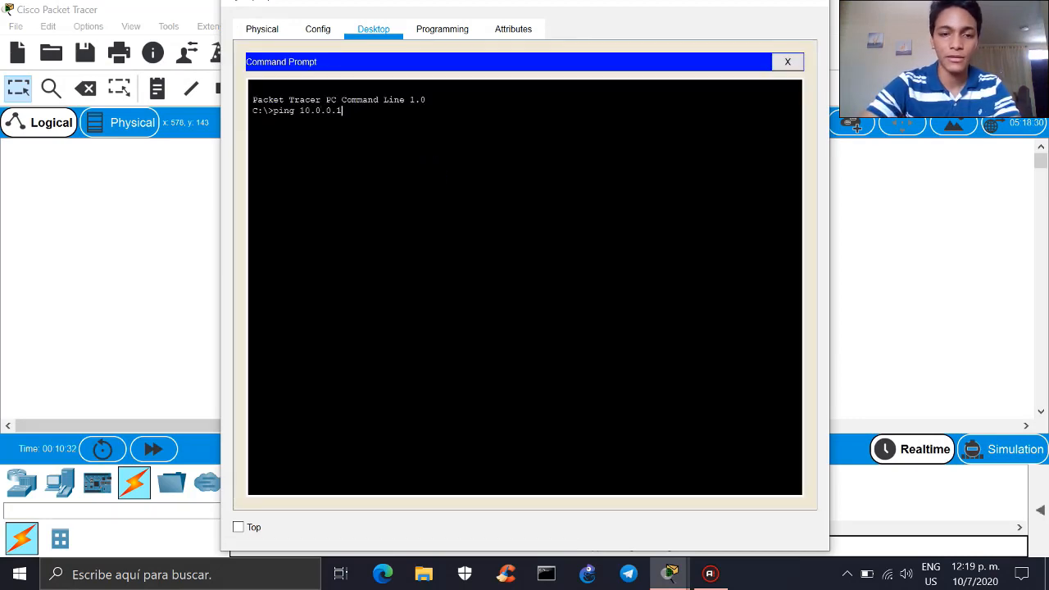
drag(370, 4, 617, 40)
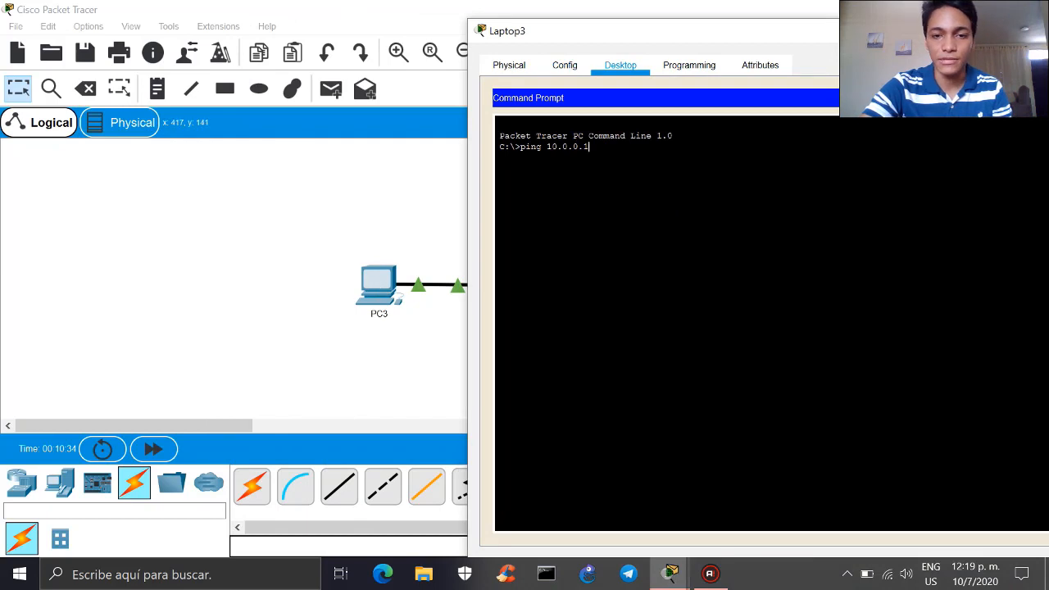
key(Return)
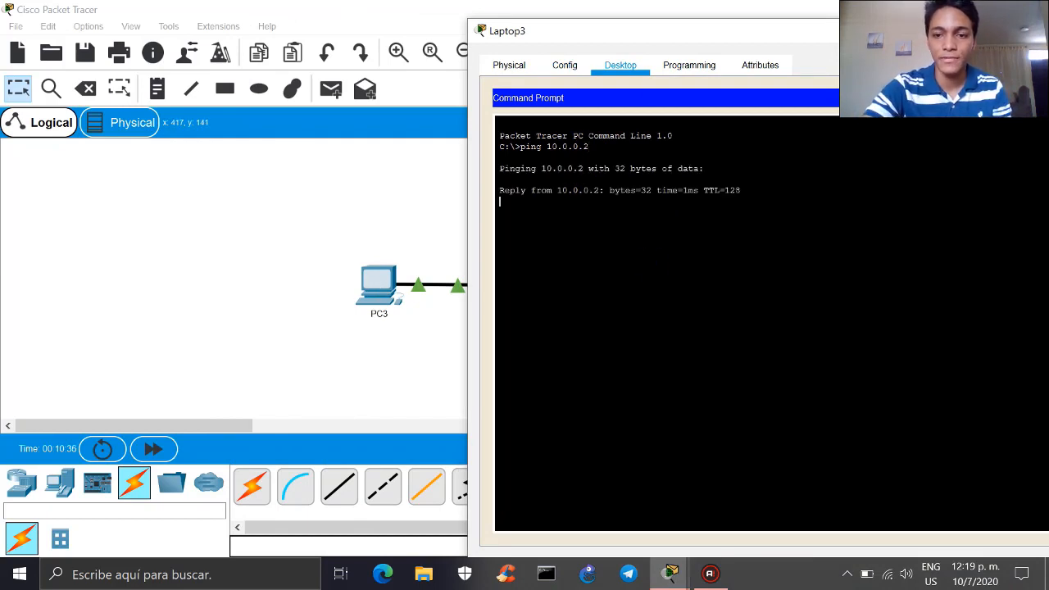
drag(653, 33, 364, 33)
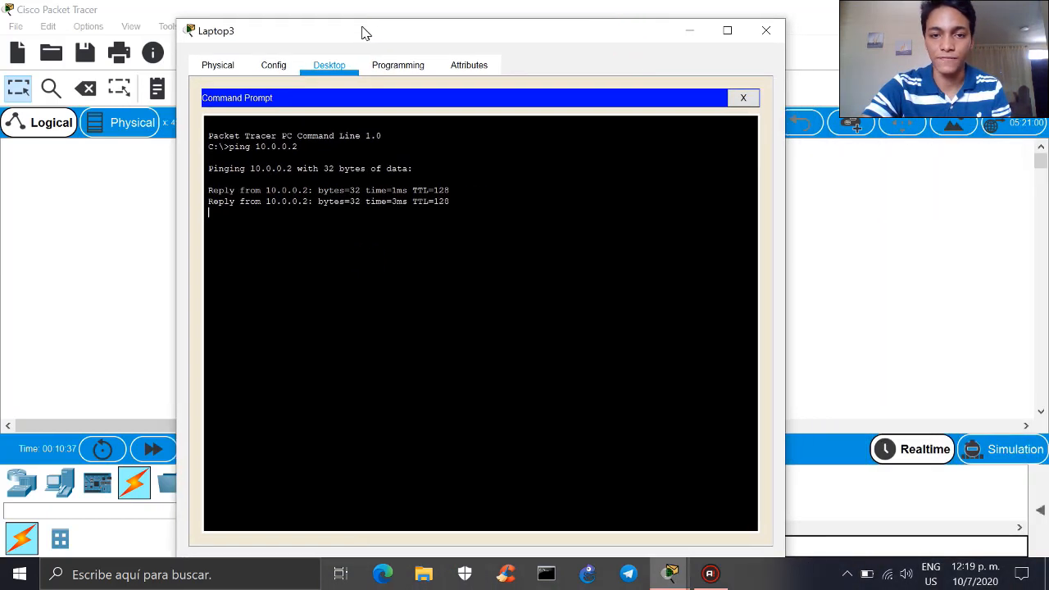
click(765, 33)
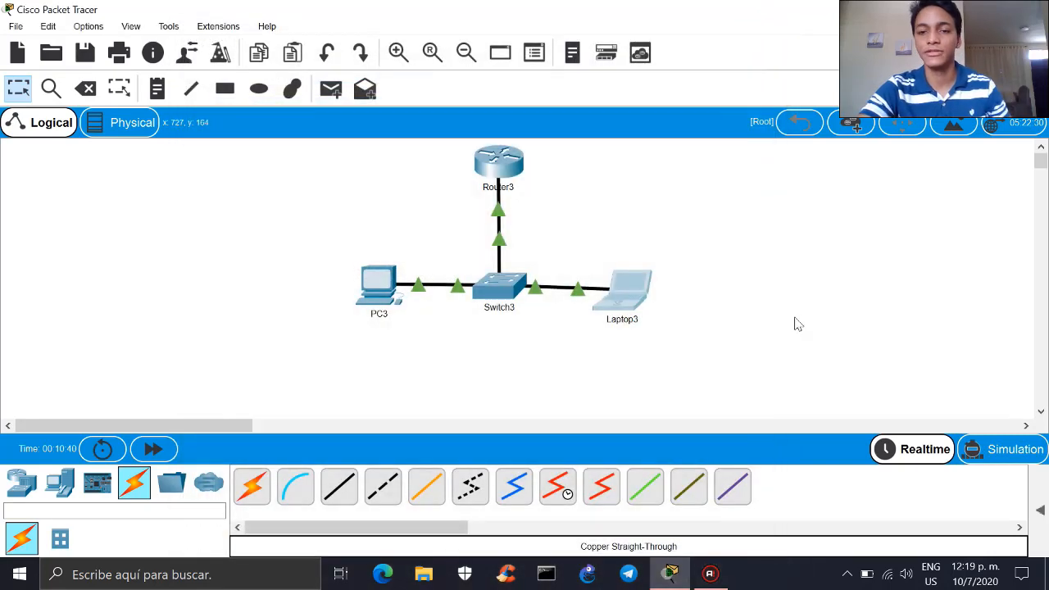